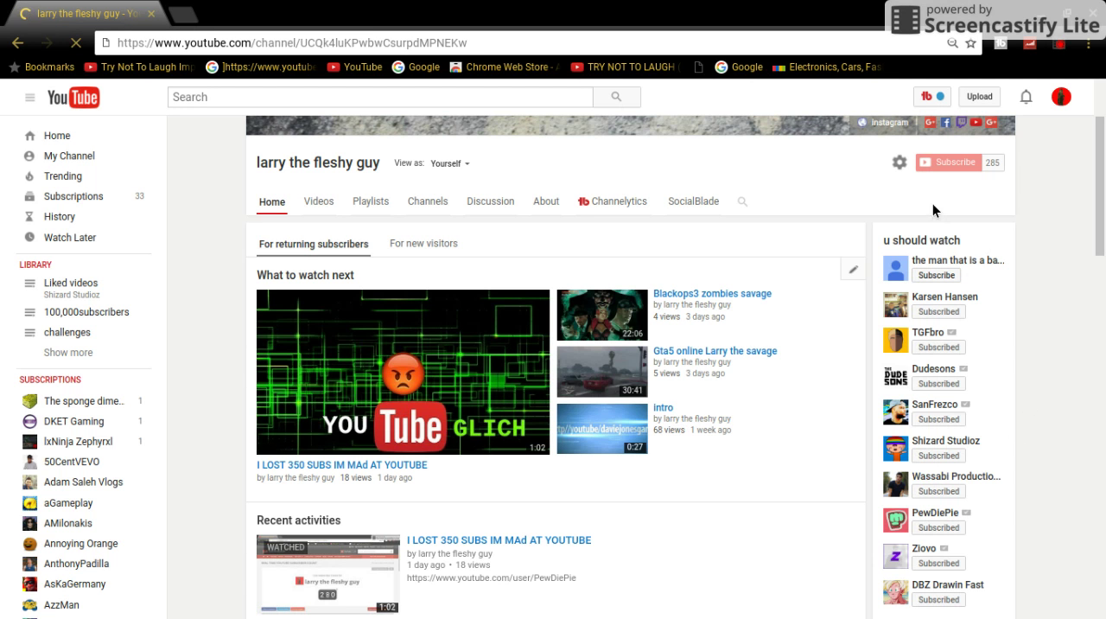
- Open YouTube's channel settings and cancel, leaving them unchanged
click(900, 164)
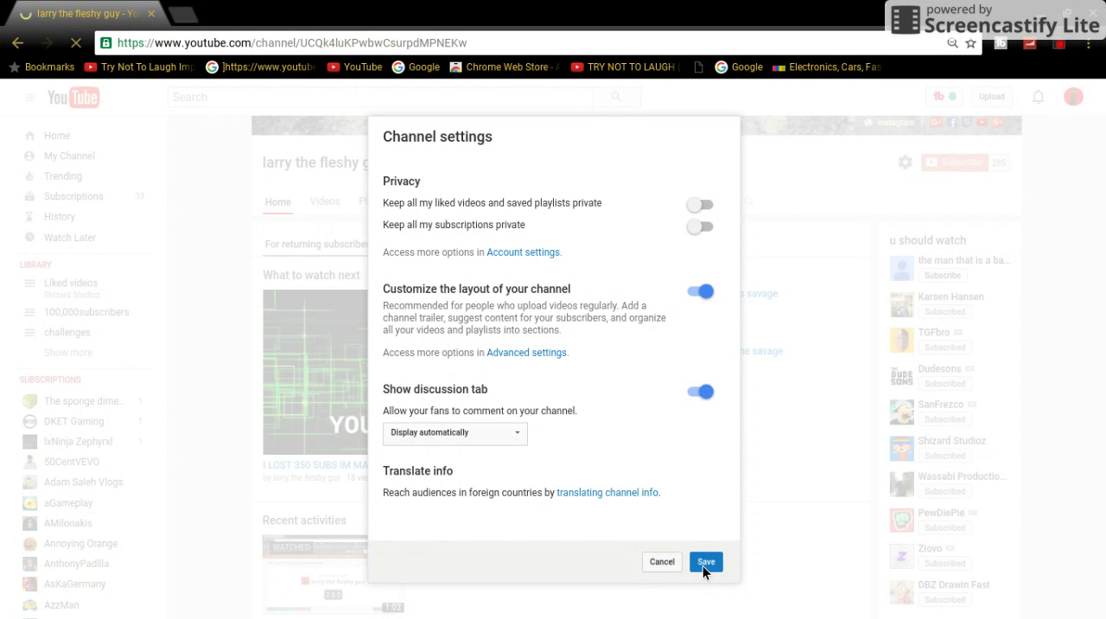
click(657, 562)
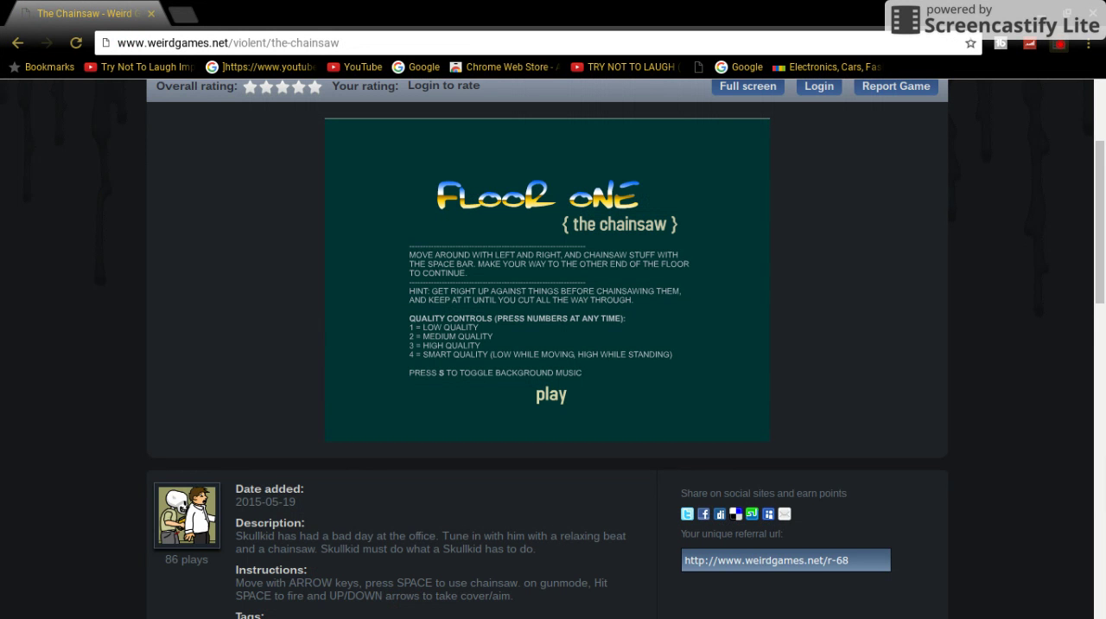
- Start Floor One and walk Skullkid right toward the office desk
click(553, 396)
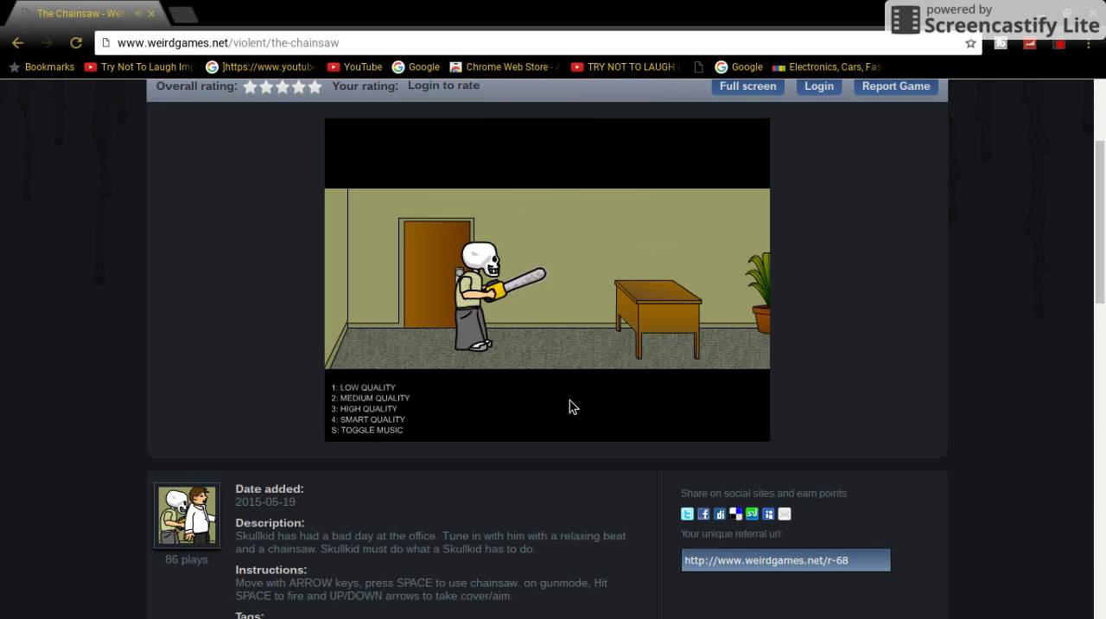
key(Right)
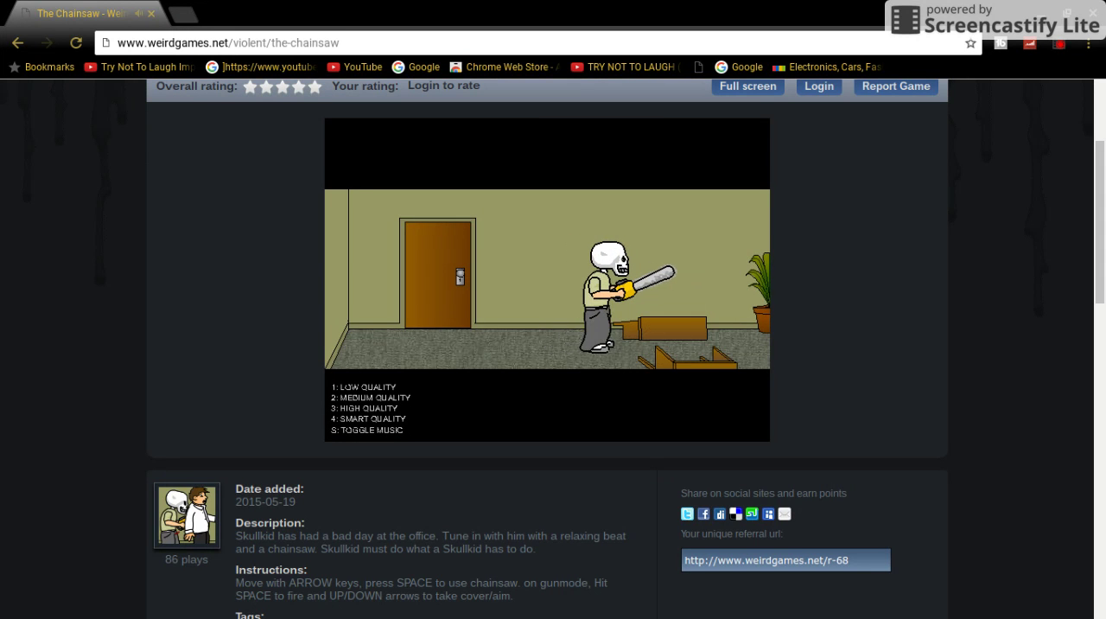
- Walk right along the hallway and chainsaw the copier
key(Right)
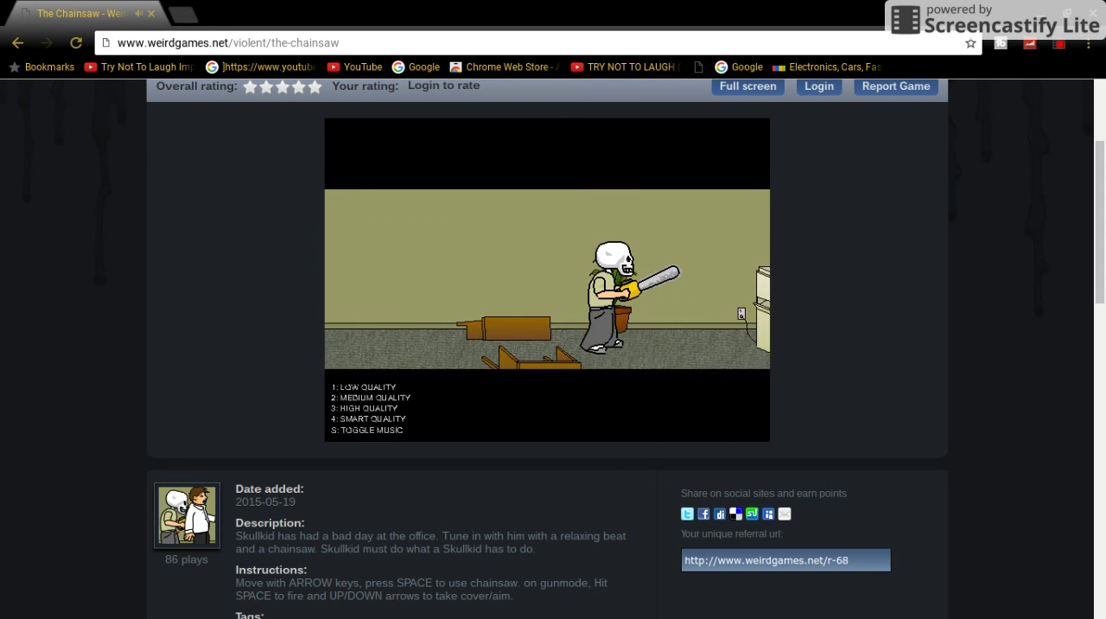
key(Right)
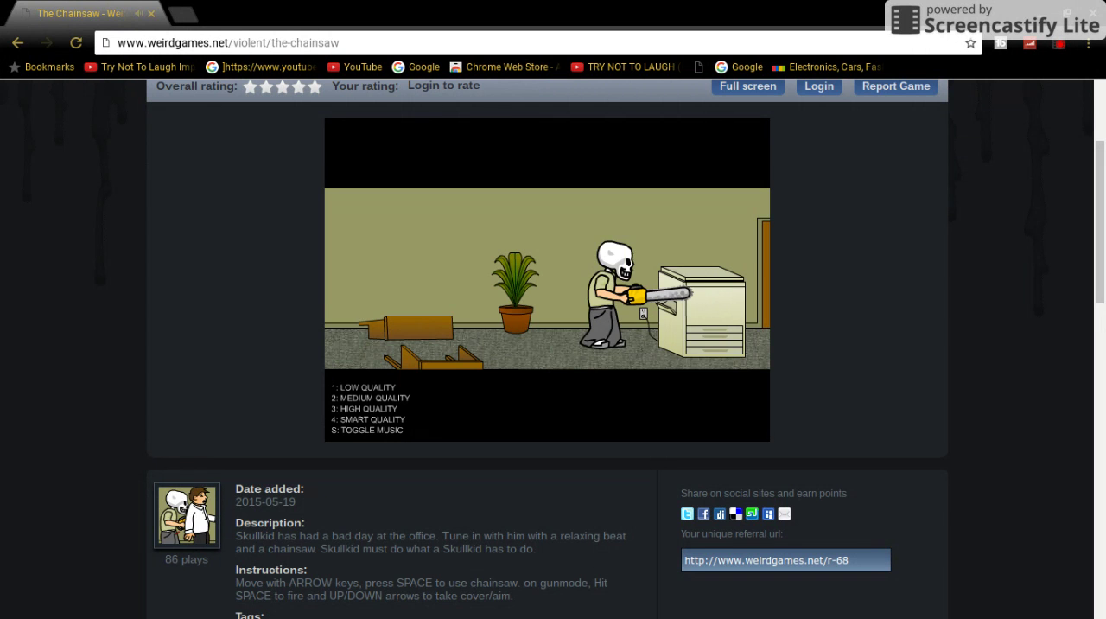
key(space)
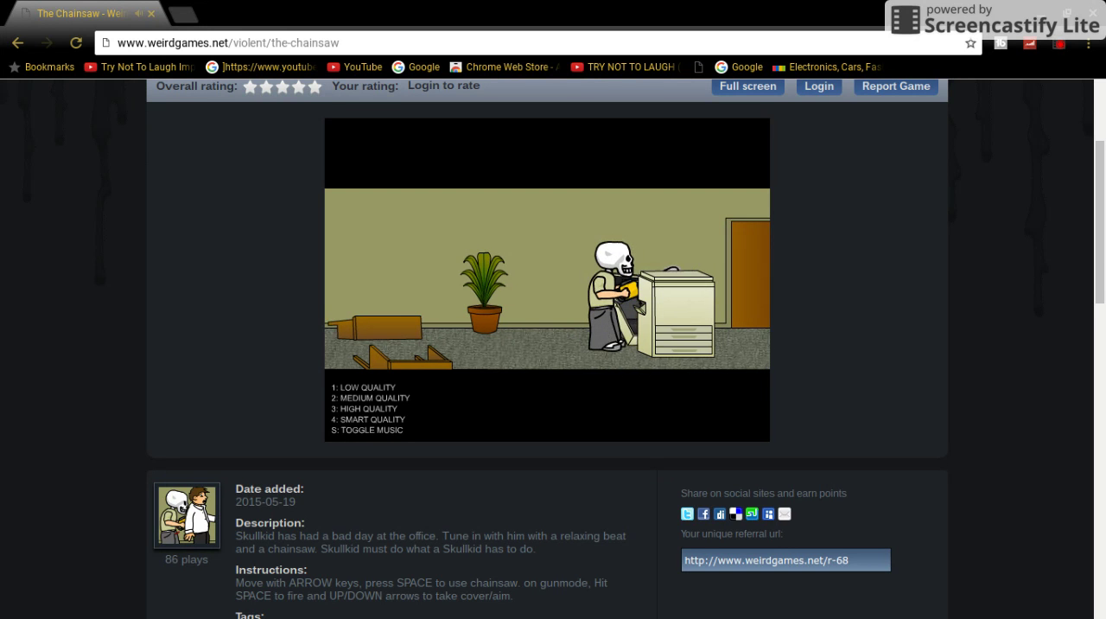
- Advance past the wrecked copier and kill the office worker
key(Right)
key(Right)
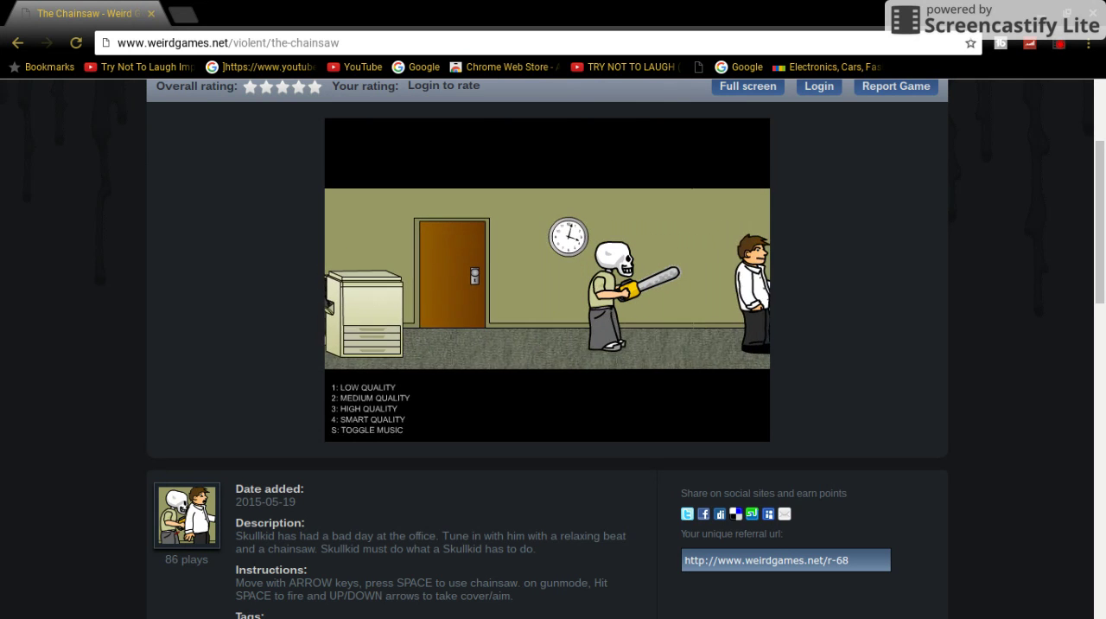
key(Right)
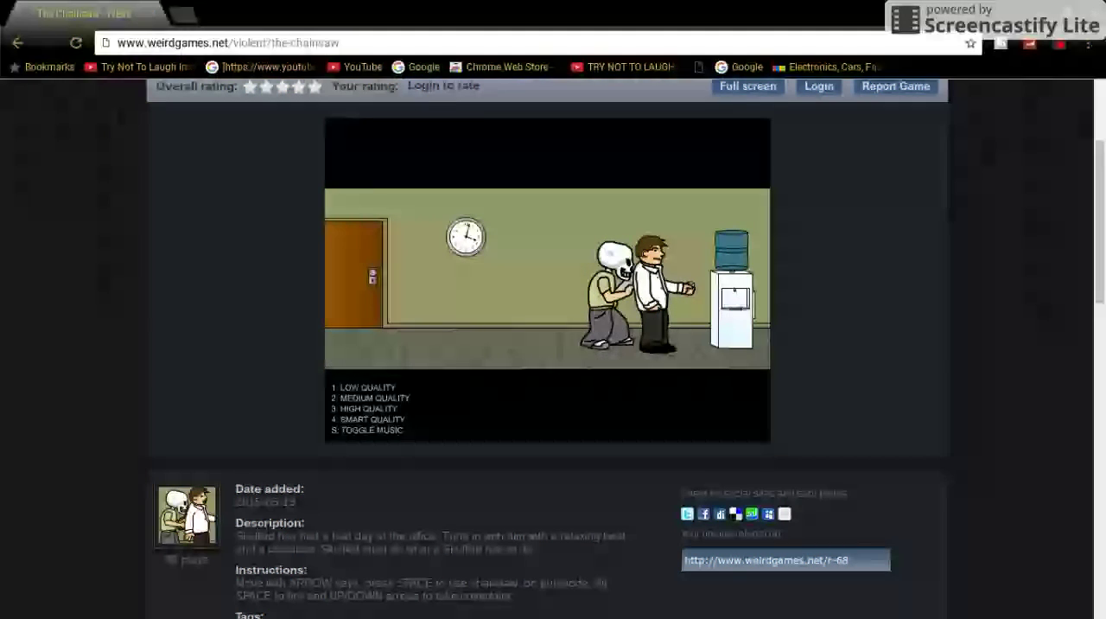
key(space)
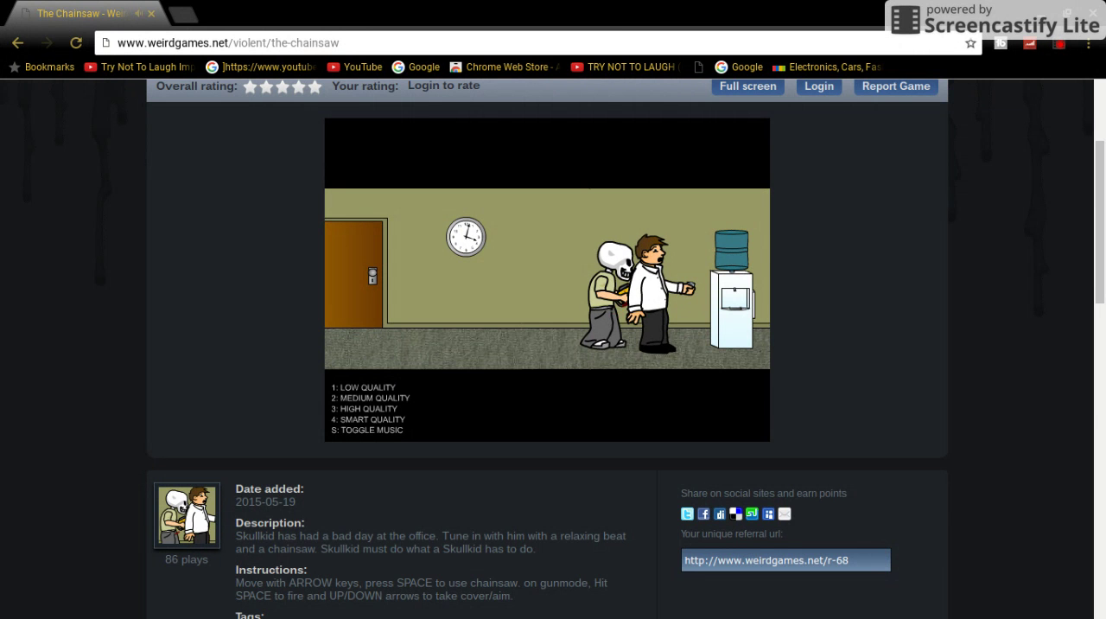
key(space)
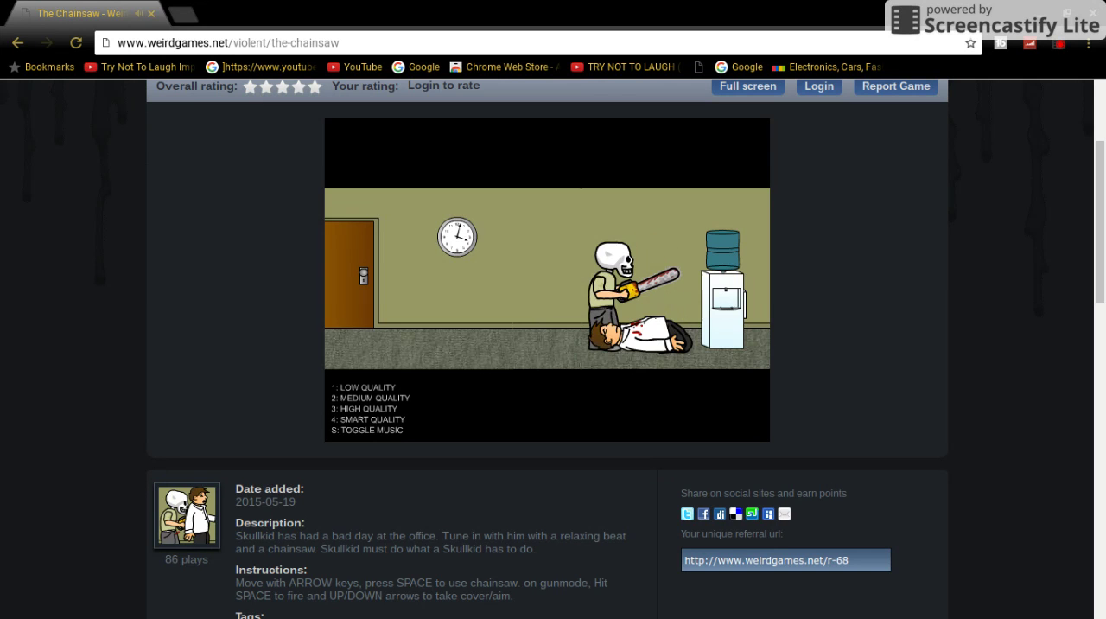
- Reach the water cooler, knock its bottle off and topple it
key(Right)
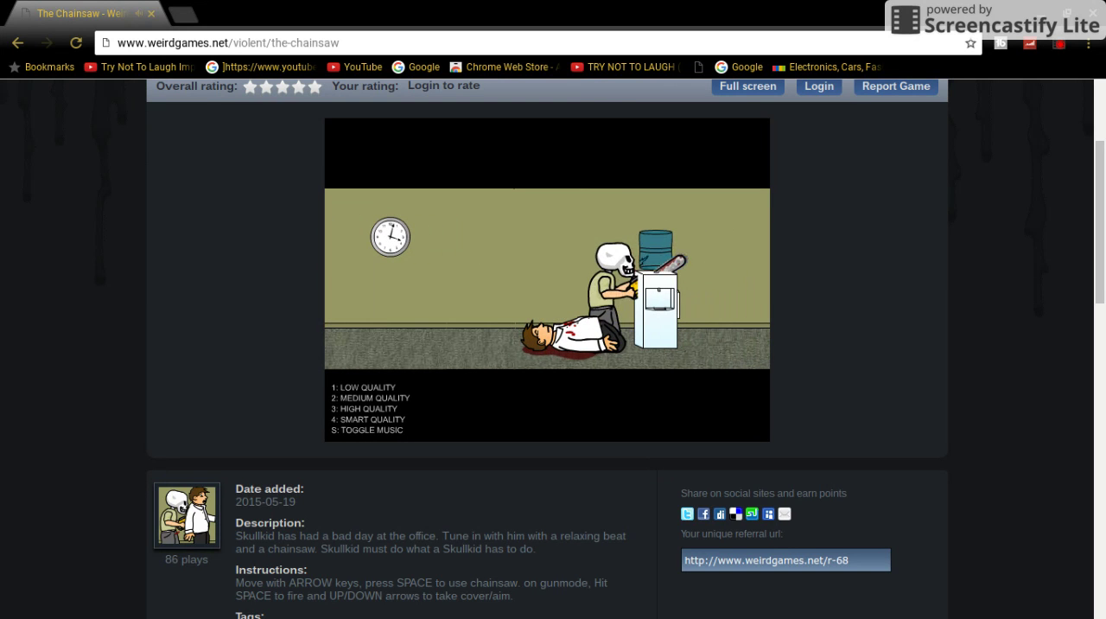
key(space)
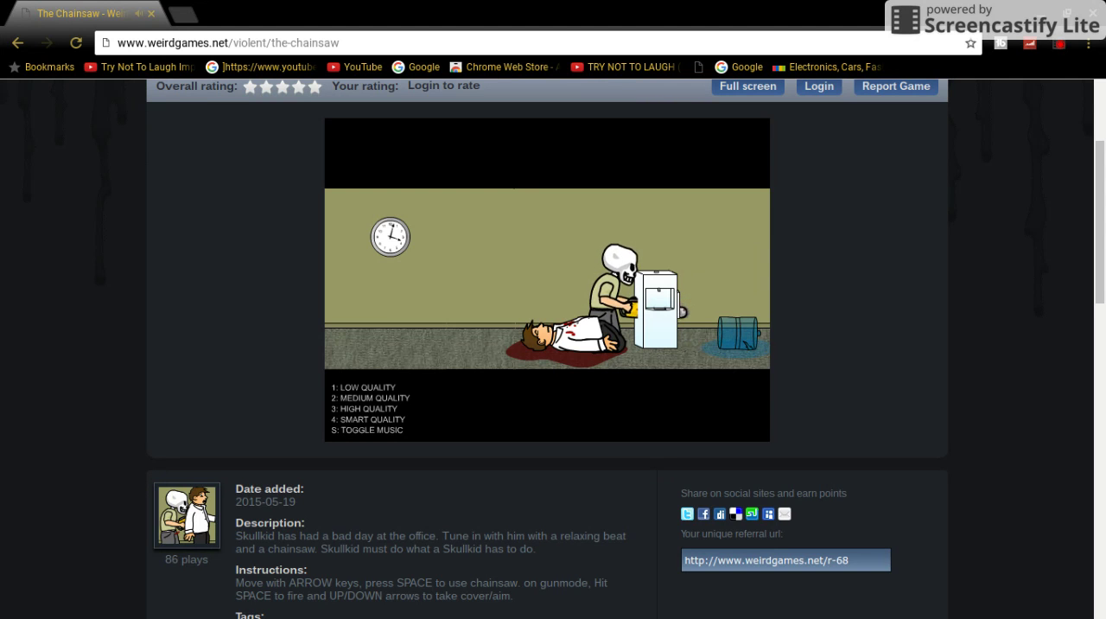
key(space)
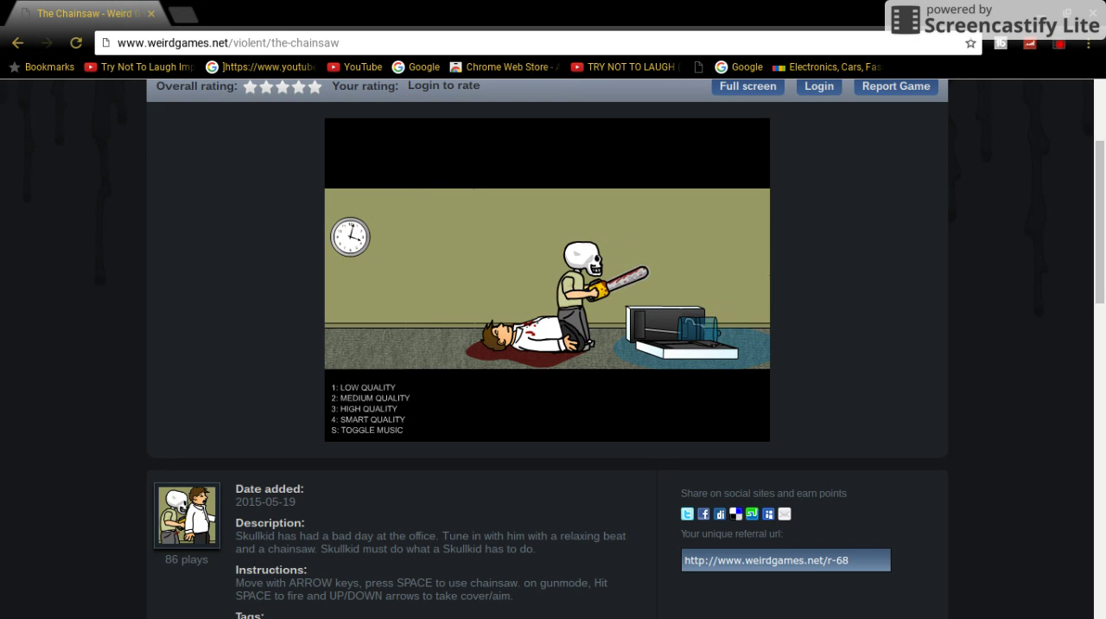
- Step back and forth over the body, then walk right toward the sofa
key(Right)
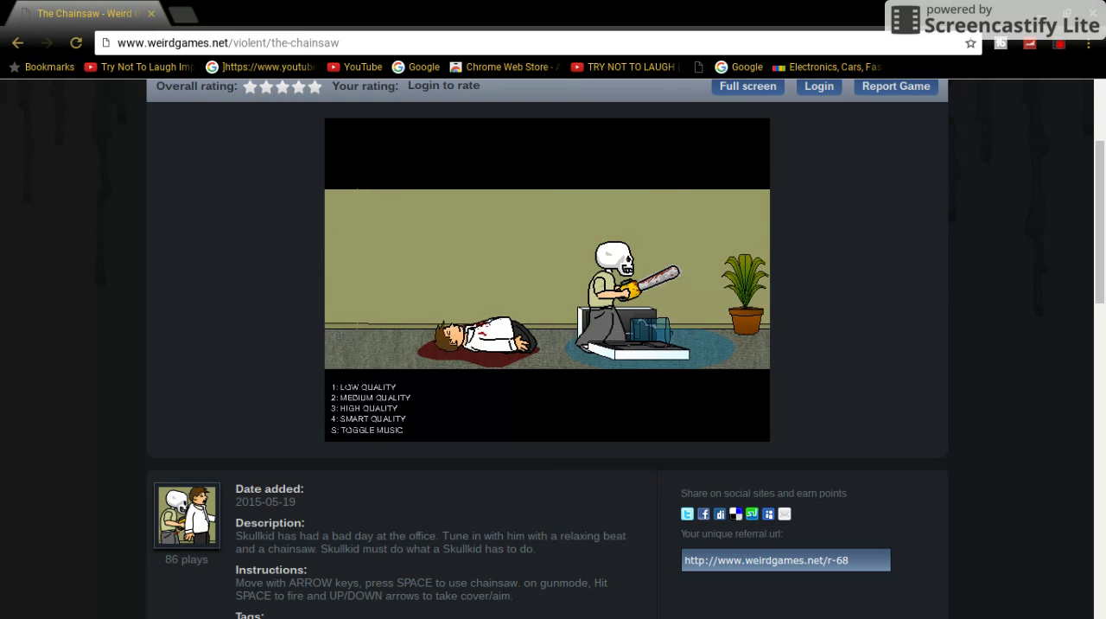
key(Left)
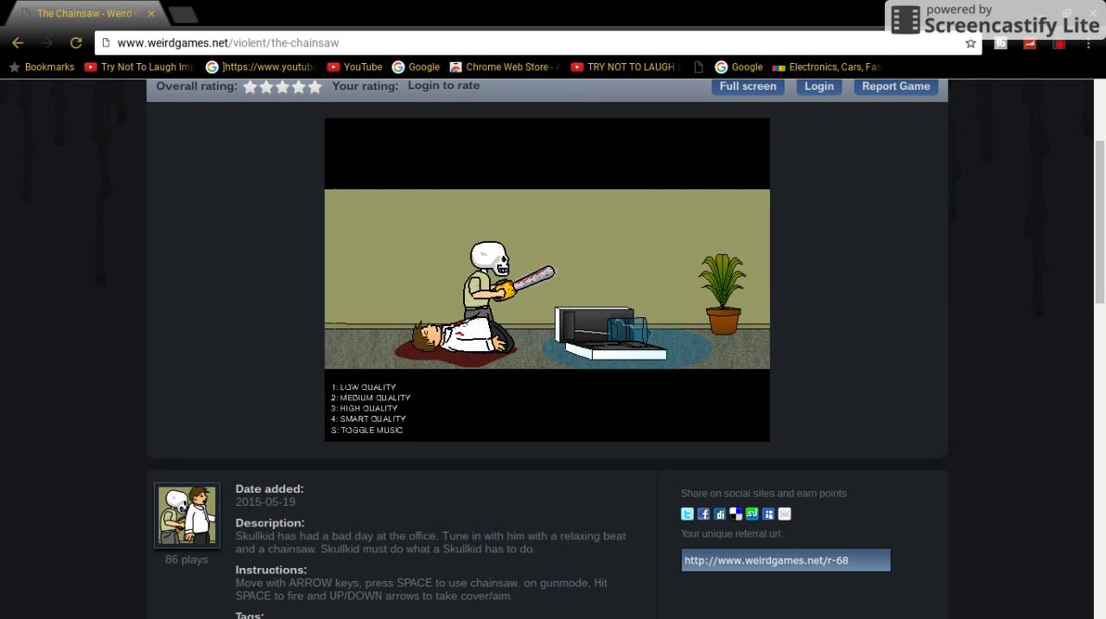
key(Right)
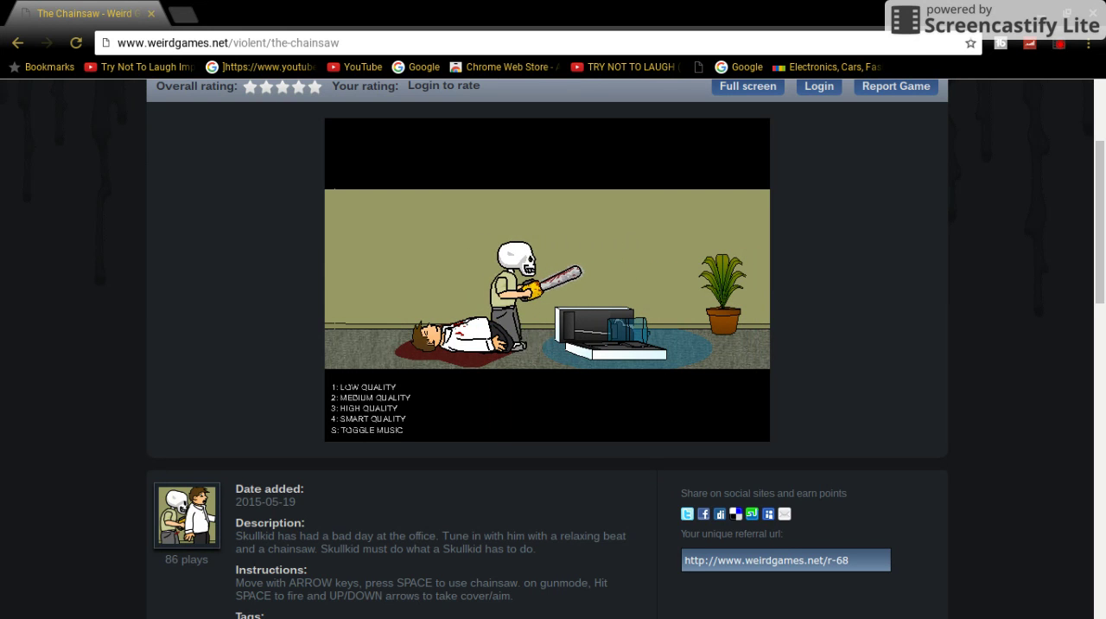
key(Left)
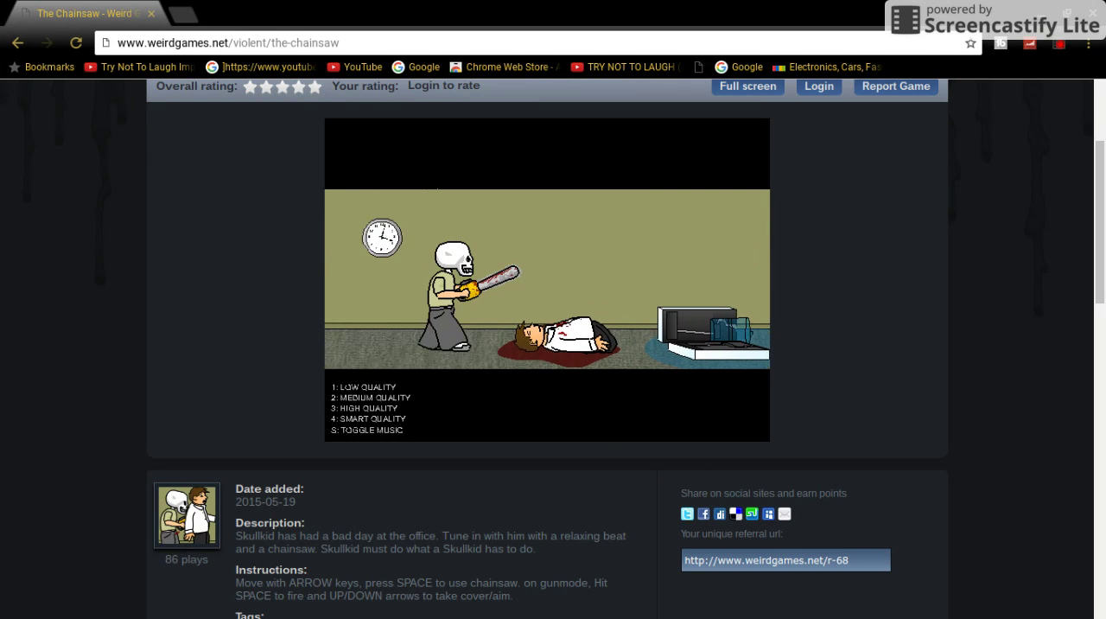
key(Right)
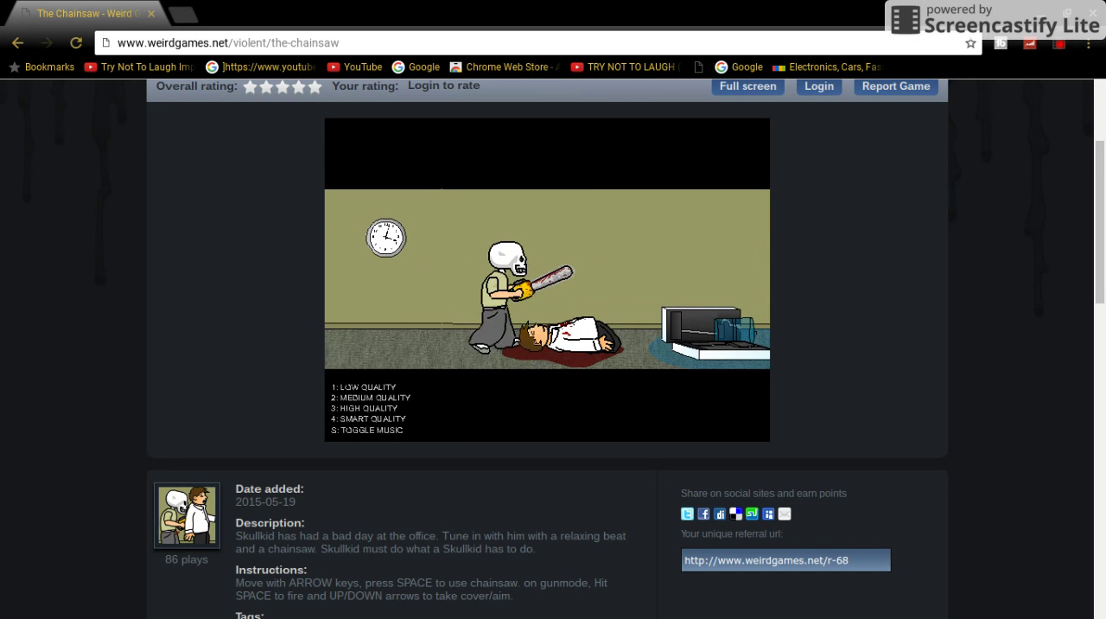
key(Right)
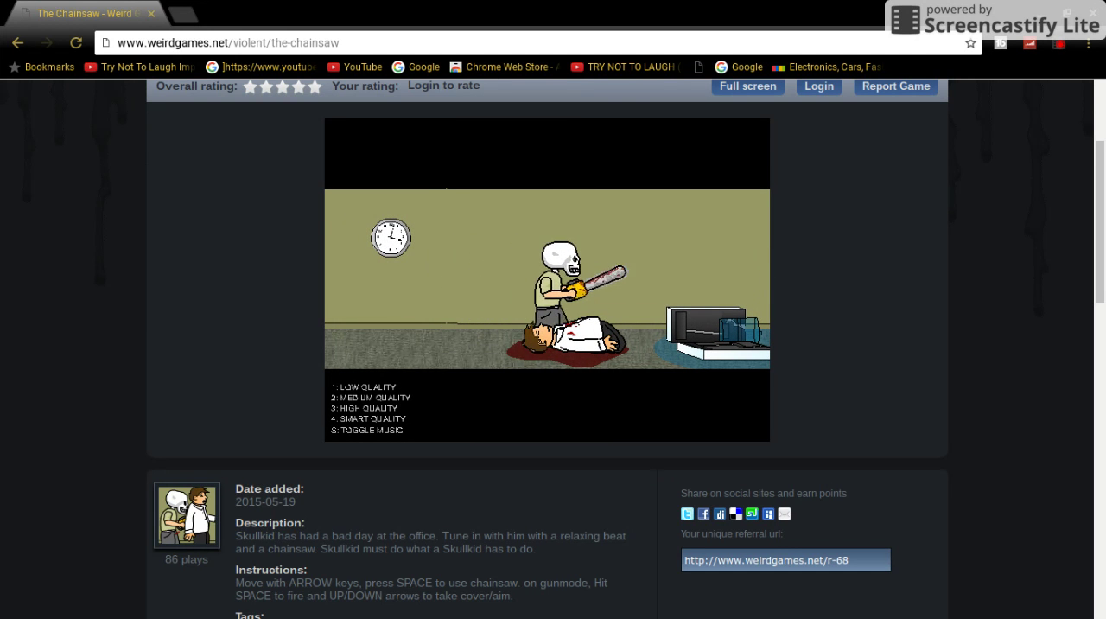
key(Right)
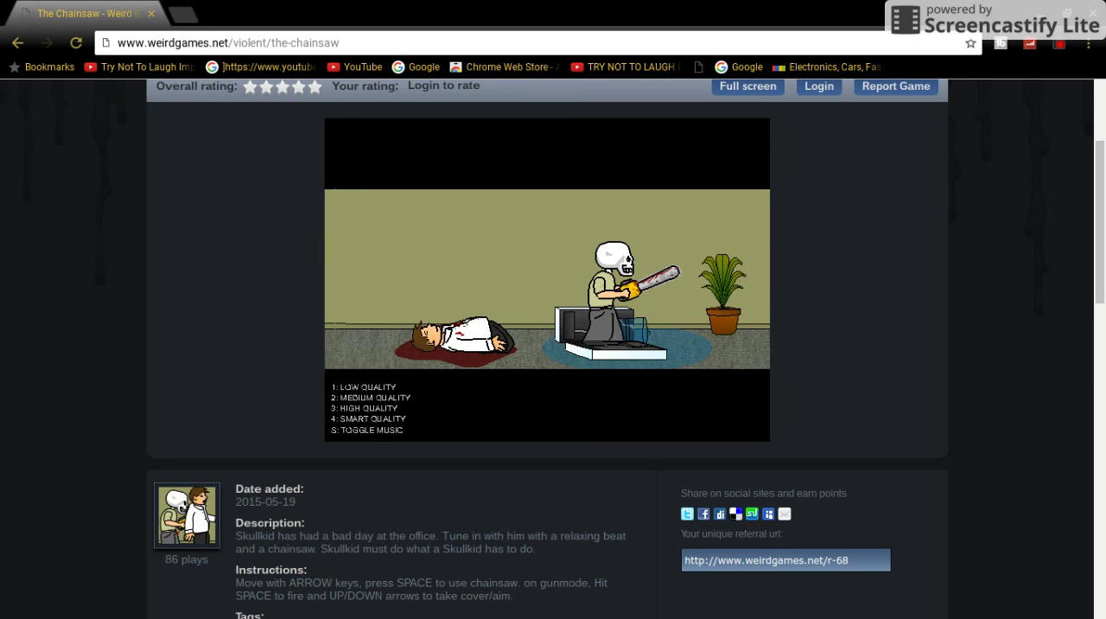
key(Right)
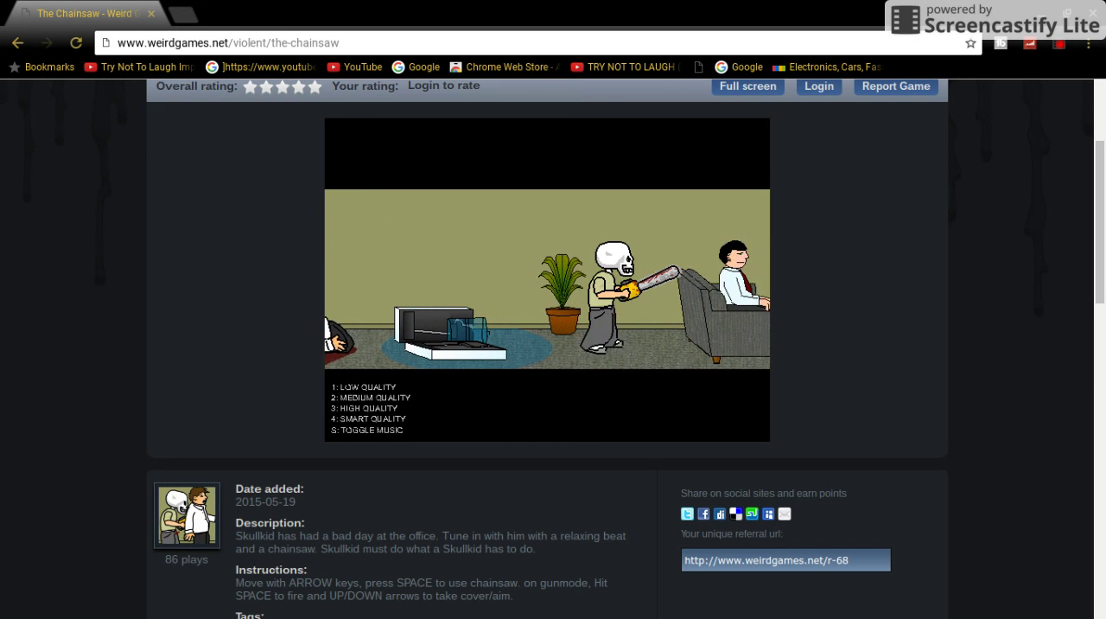
- Chainsaw the man on the sofa, slice the sofa, and walk past
key(Right)
key(space)
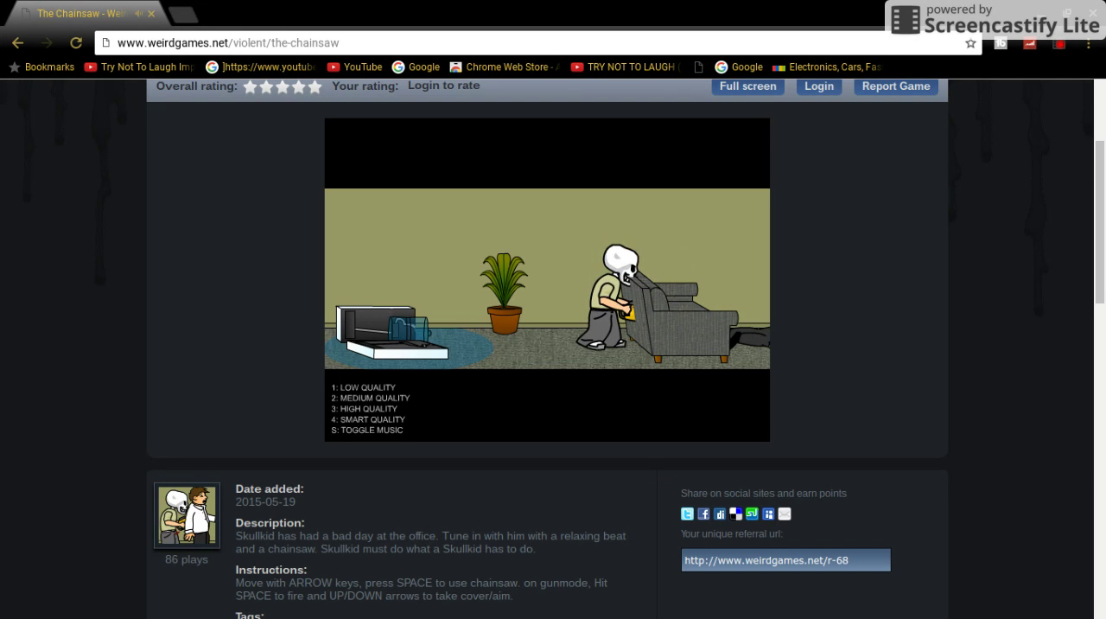
key(space)
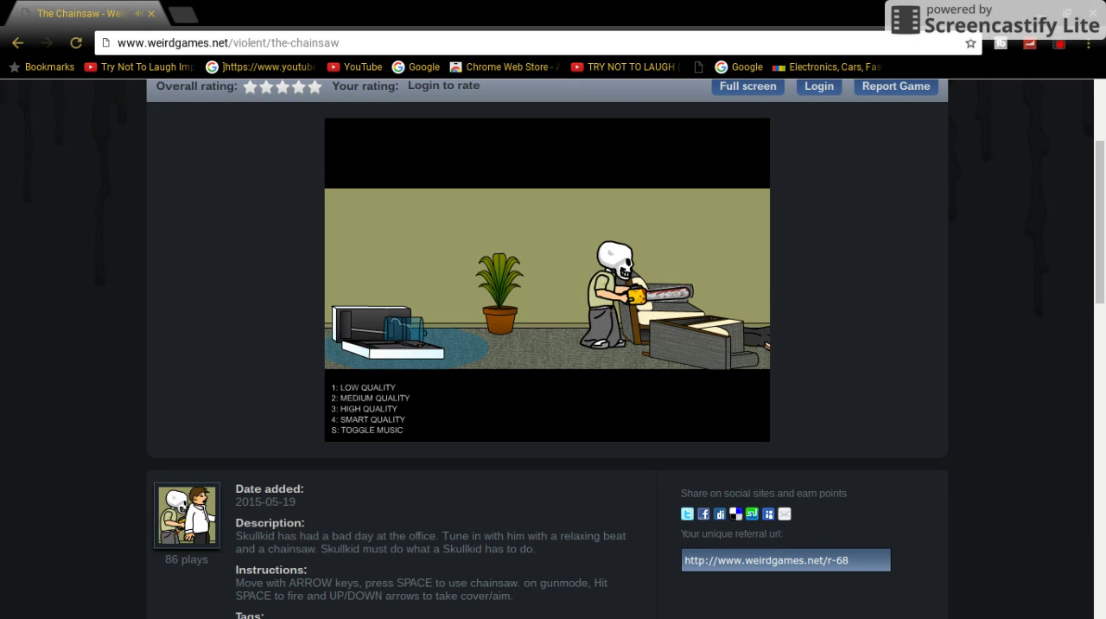
key(Right)
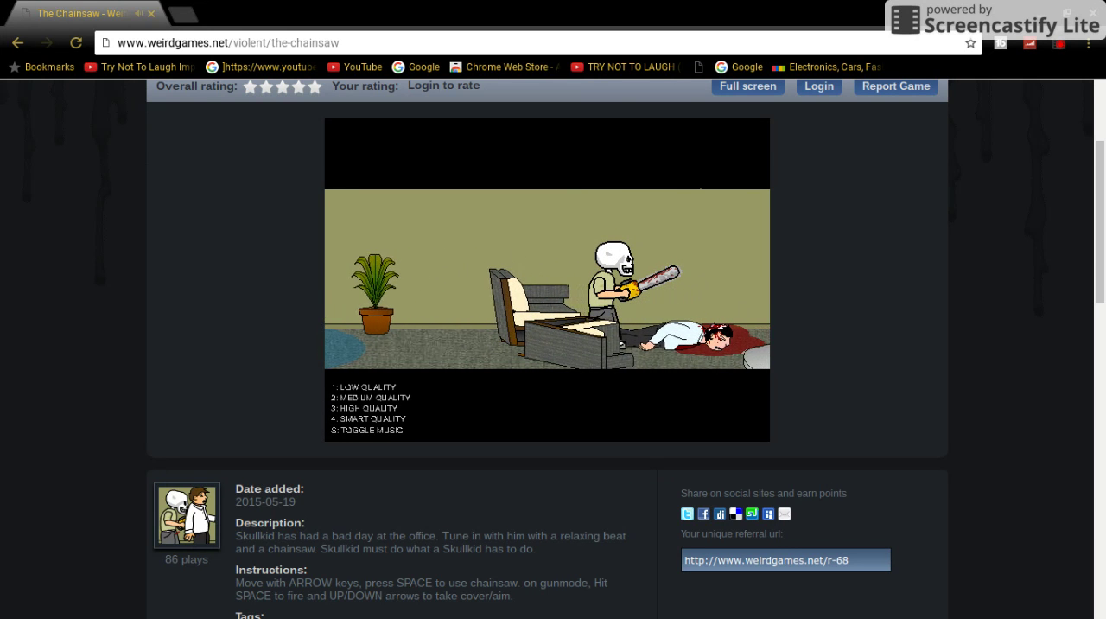
key(Right)
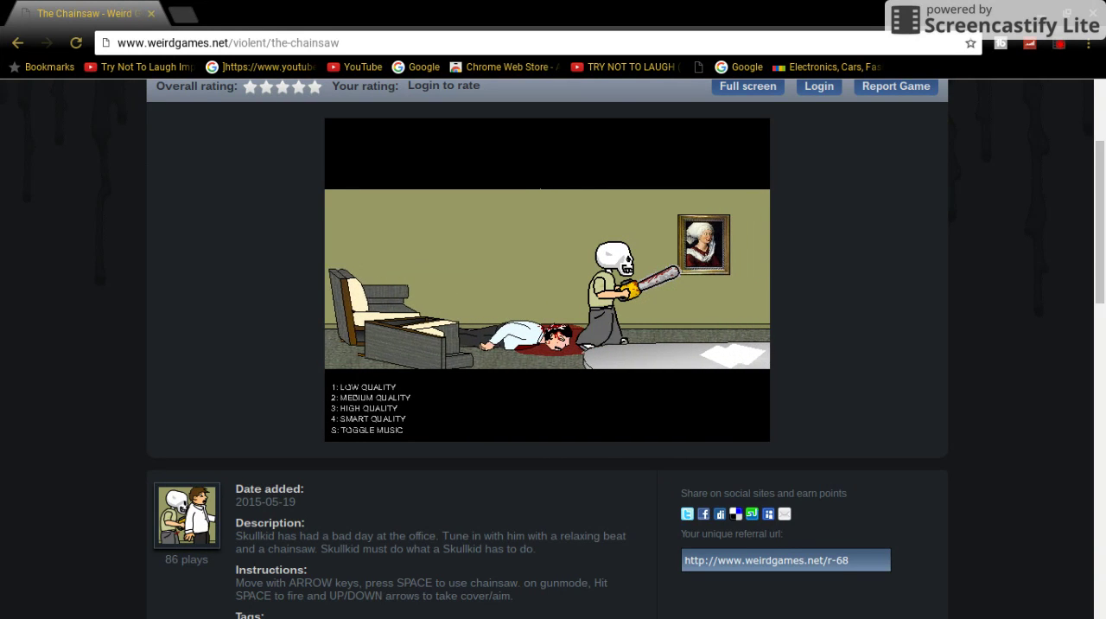
- Walk past the portraits and chainsaw the bald man
key(Right)
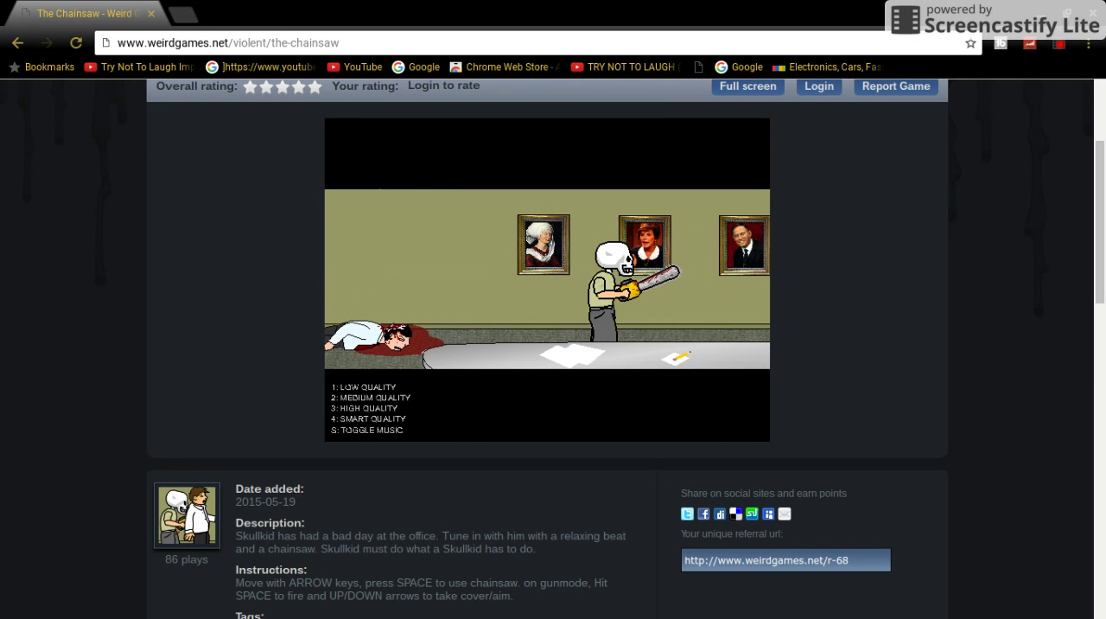
key(Right)
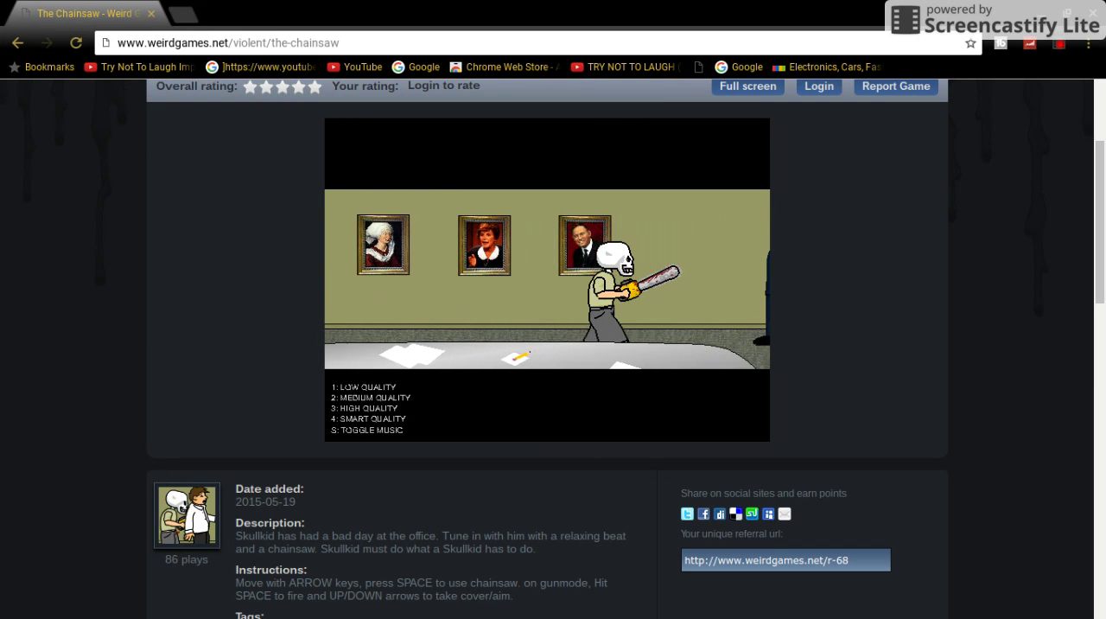
key(Right)
key(space)
key(Right)
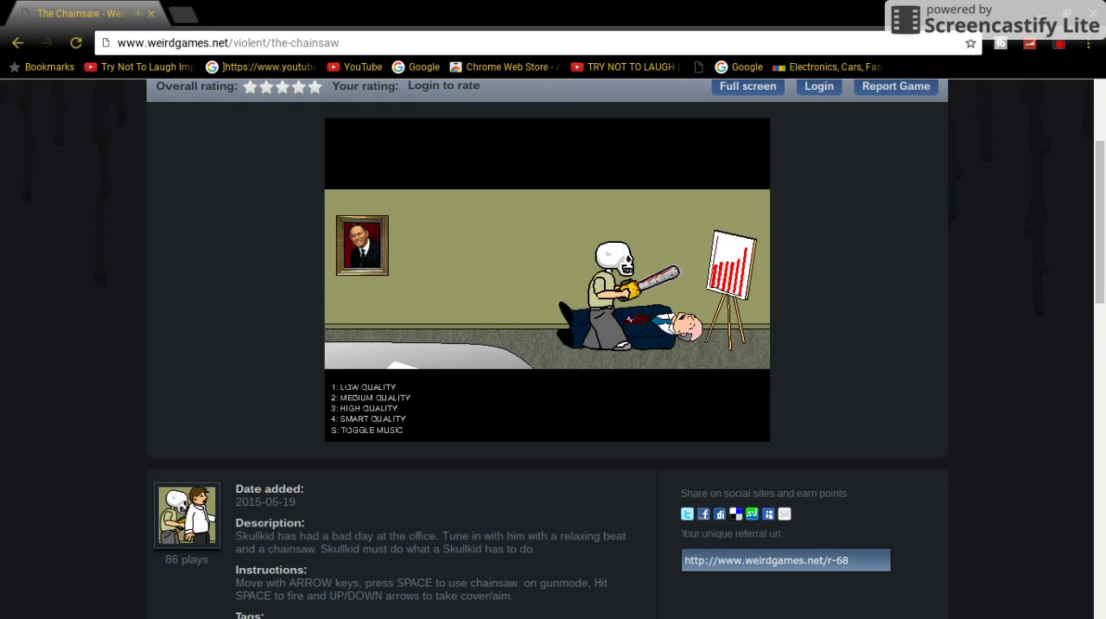
- Saw through the chart easel and walk on toward the doorway
key(Right)
key(space)
key(space)
key(space)
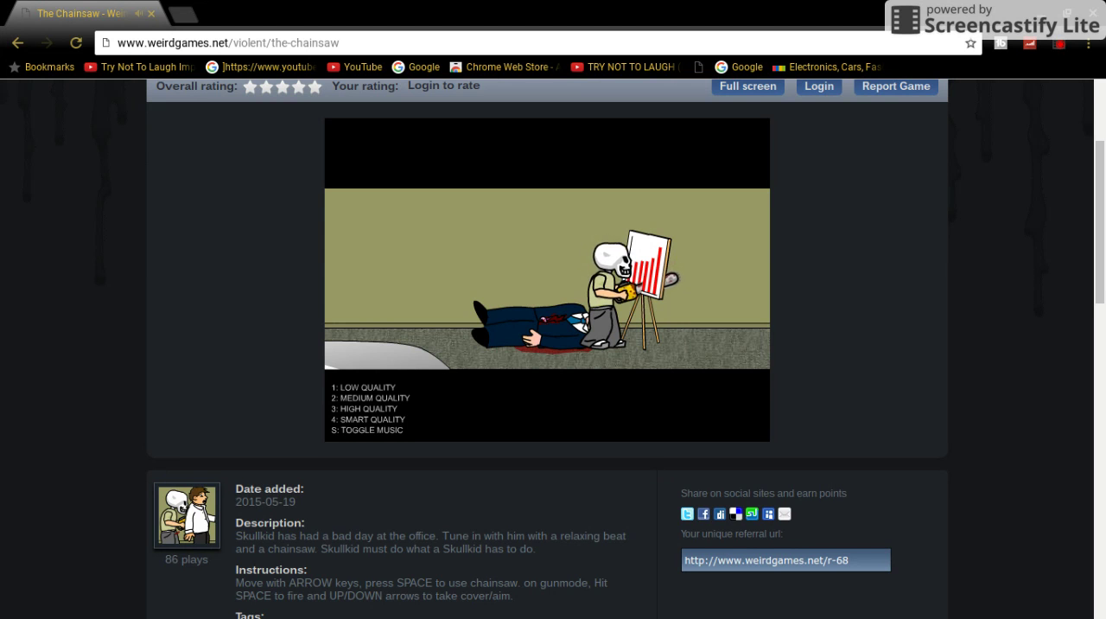
key(space)
key(Right)
key(Right)
key(Right)
- Start Floor Two, take cover behind the desk, and shoot the first employee
click(560, 396)
key(Left)
key(Left)
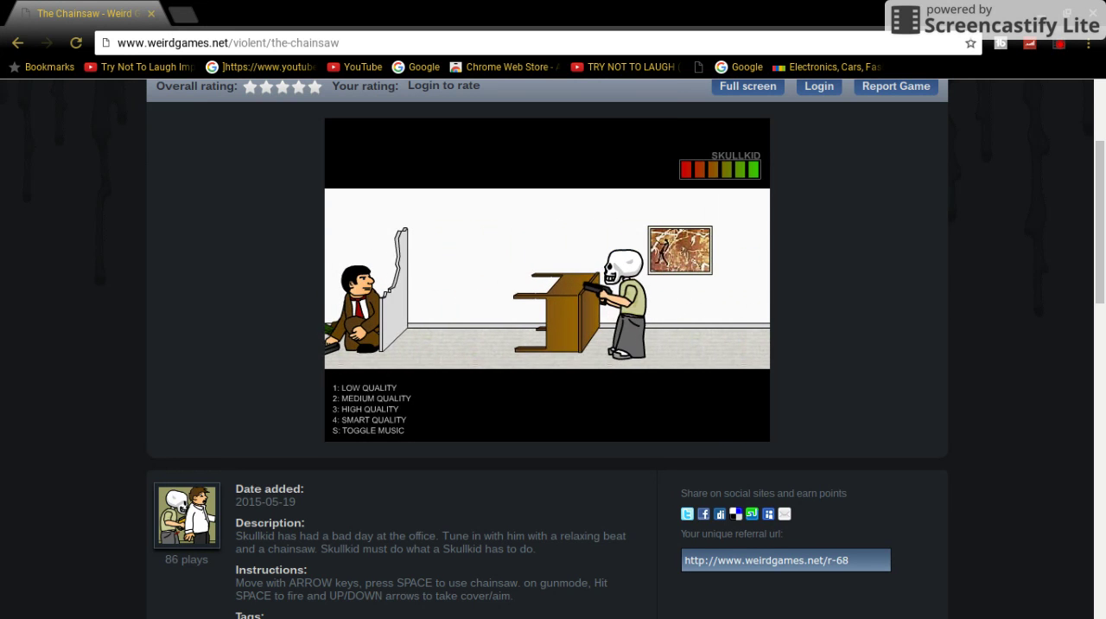
key(Down)
key(Up)
key(space)
- Keep popping up from behind the desk to finish the first employee
key(Down)
key(Up)
key(space)
key(Down)
key(Up)
key(space)
key(Left)
key(Left)
- Duck, shoot the second employee, and walk left past his body
key(Down)
key(space)
key(space)
key(space)
key(space)
key(space)
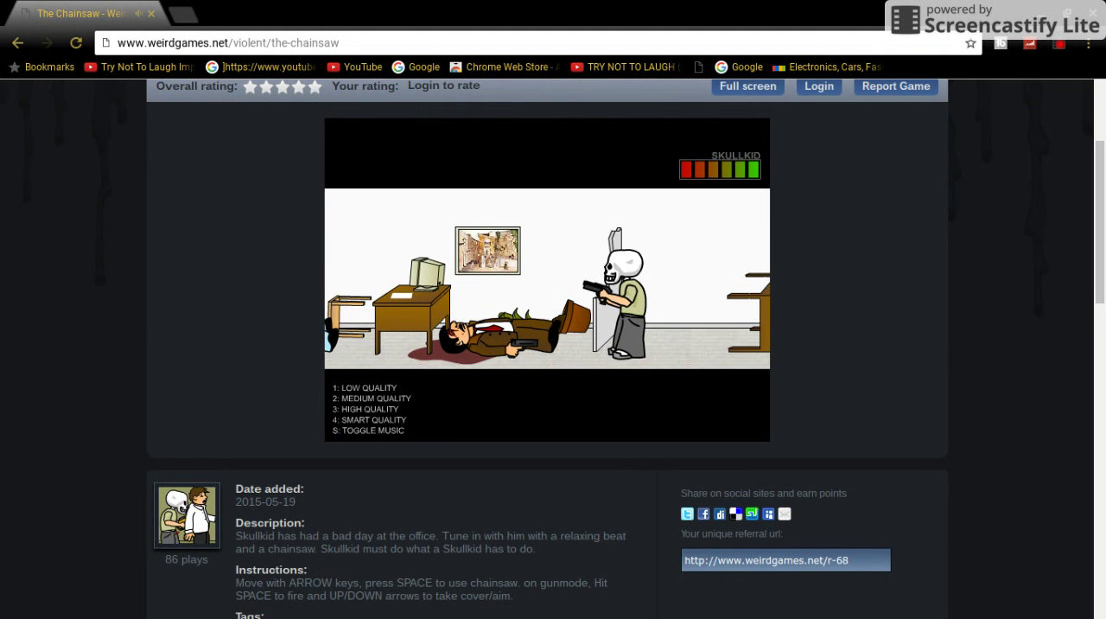
key(Left)
key(Left)
key(Left)
key(Left)
- Hide behind the cart and fire twice at the third employee
key(Down)
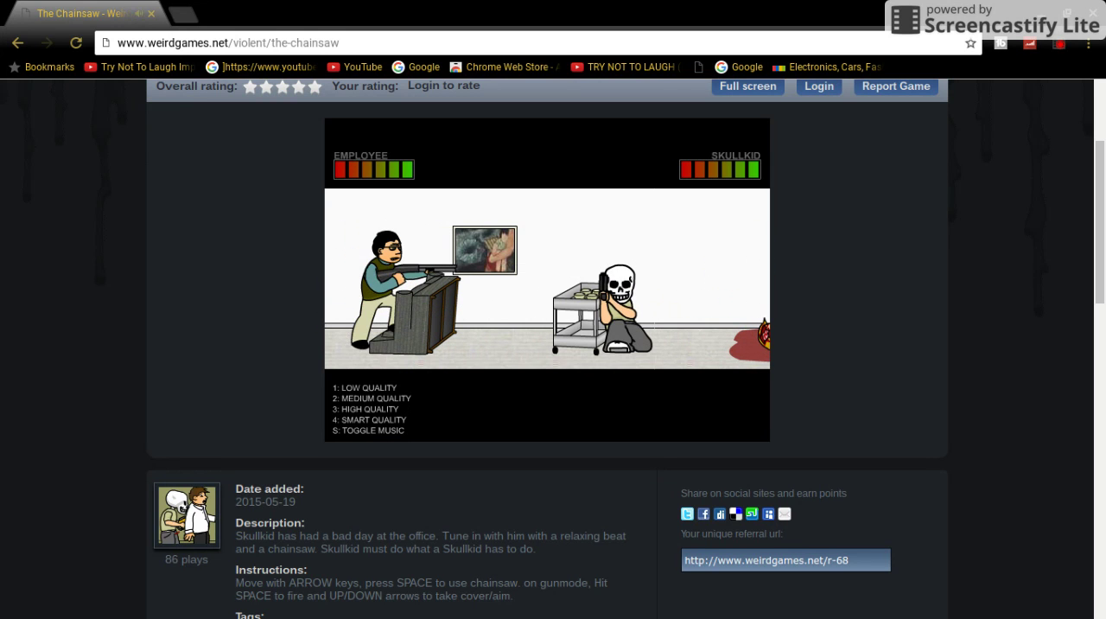
key(Up)
key(space)
key(Down)
key(Up)
key(space)
key(Down)
- Trade fire from the cart until taken down, then choose TRY AGAIN
key(Up)
key(space)
key(Down)
key(Up)
key(space)
key(Down)
click(576, 178)
- Start Floor Two, take cover behind the desk, and shoot the first employee
click(549, 396)
key(Left)
key(Left)
key(Down)
key(Up)
key(space)
key(Down)
- Keep rising from cover to land hits and kill the first employee
key(Up)
key(space)
key(Down)
key(Up)
key(space)
key(Down)
key(space)
key(Left)
key(Left)
- Fight the second employee from behind the pillar until he dies
key(Down)
key(Up)
key(space)
key(space)
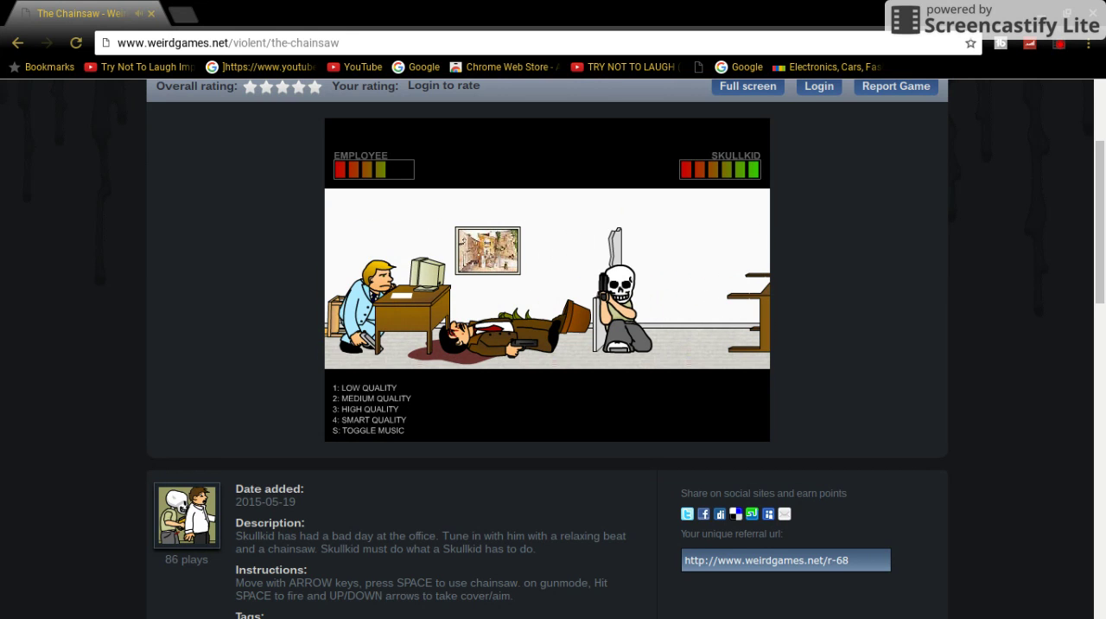
key(space)
key(Down)
key(Up)
key(space)
key(Right)
- Advance to the cart and shoot the third employee, then retry after dying
key(Left)
key(Left)
key(Left)
key(Down)
key(Down)
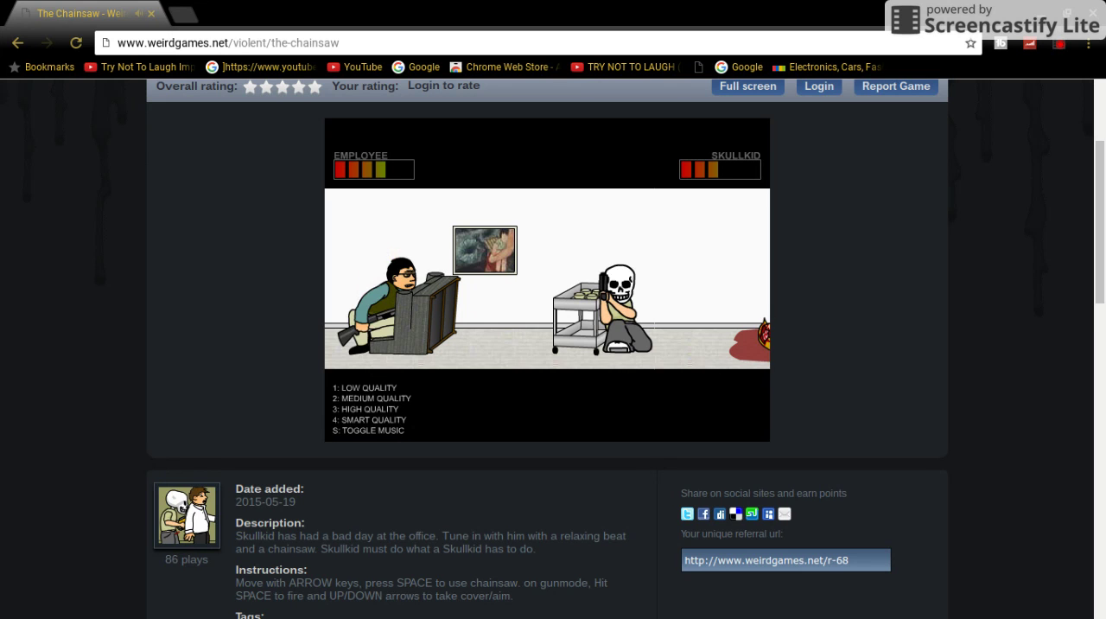
key(Down)
key(space)
key(Up)
click(591, 177)
- Restart Floor Two and kill the brown-suited employee from behind the desk
click(549, 394)
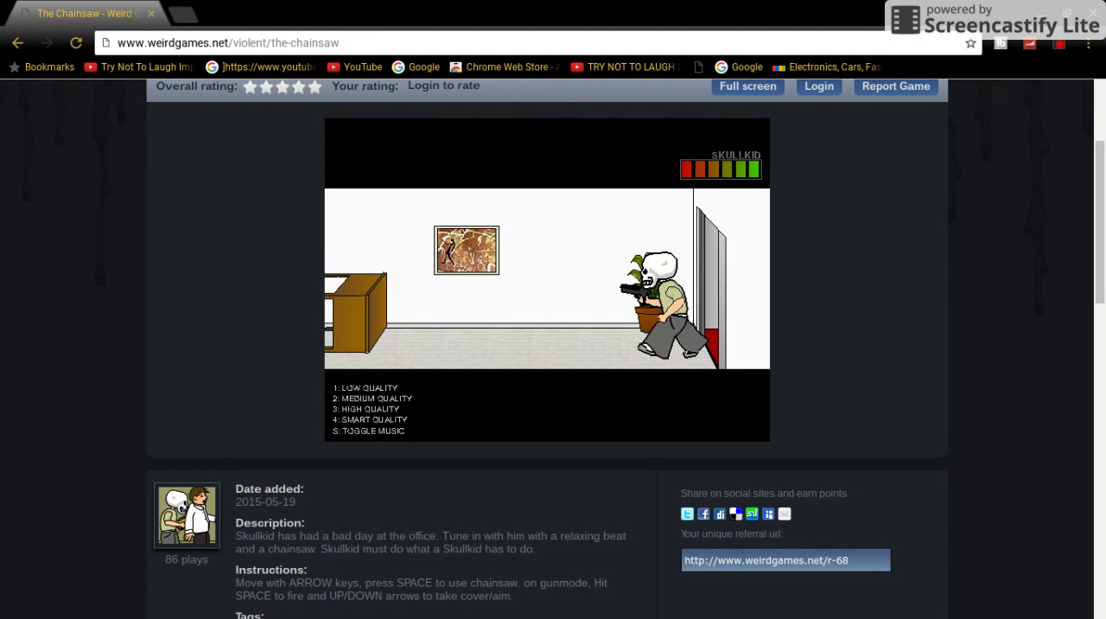
key(Left)
key(Left)
key(Down)
key(space)
key(Down)
key(space)
key(space)
key(space)
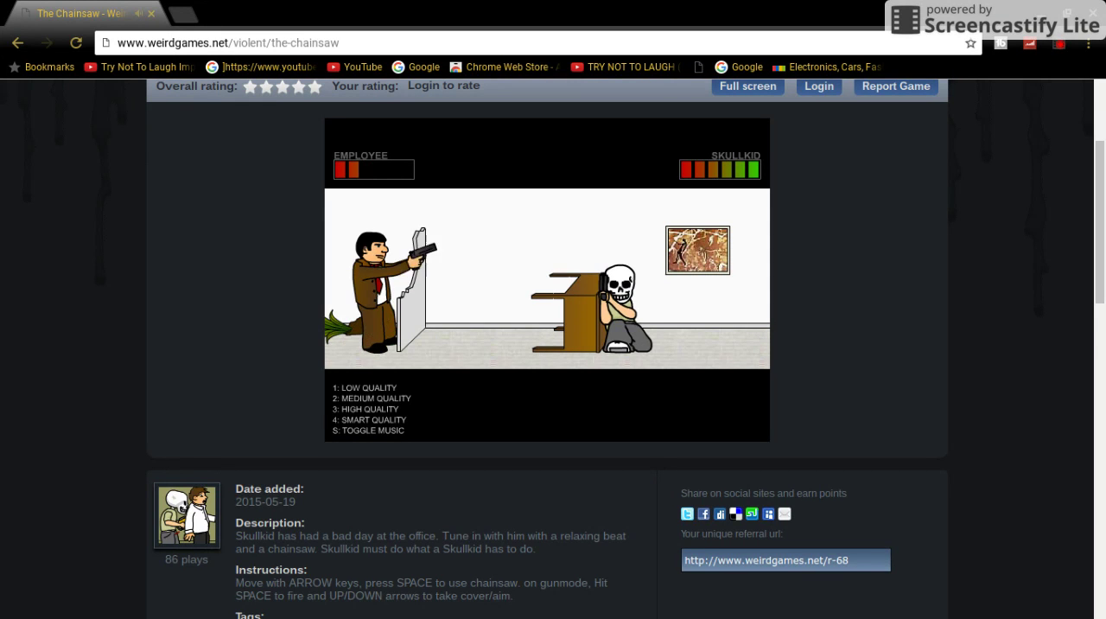
key(Up)
key(space)
key(Left)
key(Left)
- Take cover and shoot the blond employee dead, then walk on
key(Down)
key(Up)
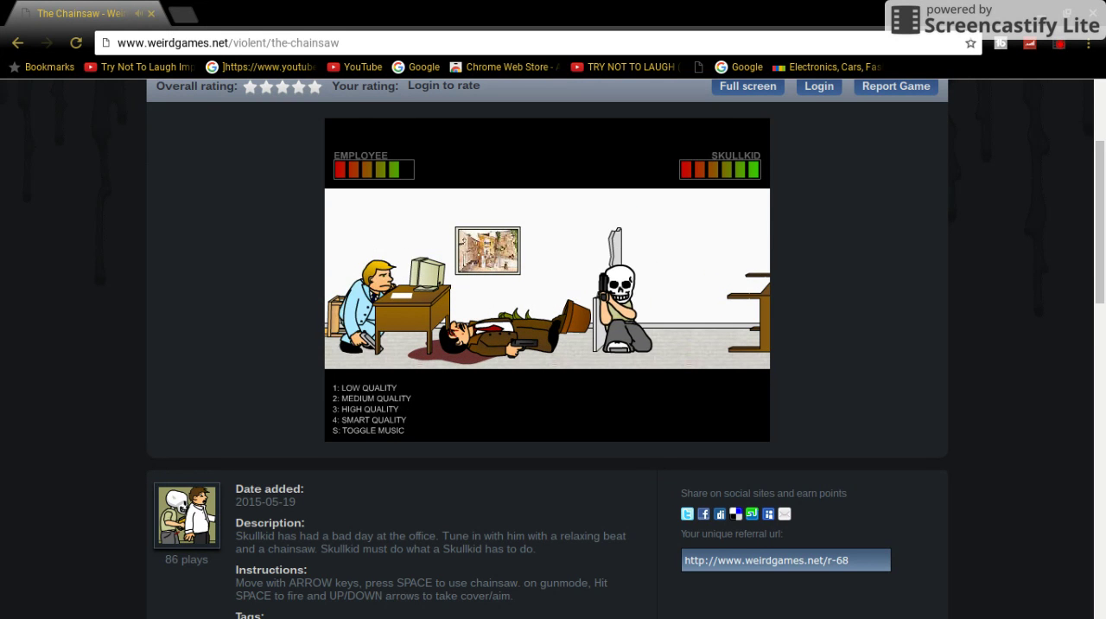
key(Up)
key(space)
key(space)
key(space)
key(Right)
key(Left)
key(space)
- Walk left along the hallway and crouch behind the cart facing the gunman
key(Left)
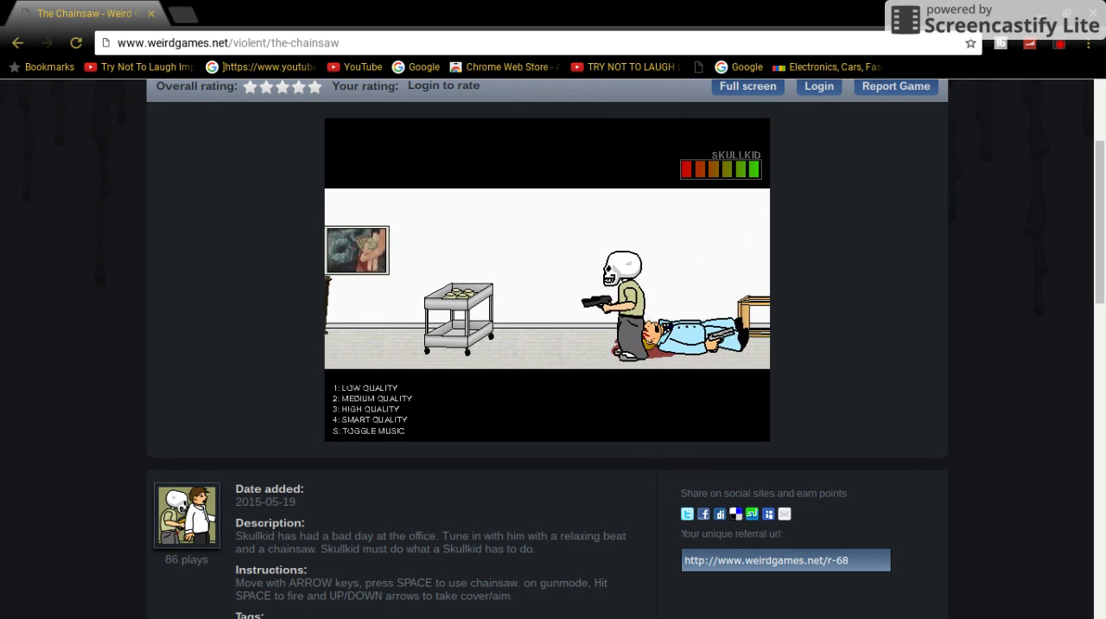
key(Left)
key(Down)
key(space)
drag(1098, 371, 1097, 248)
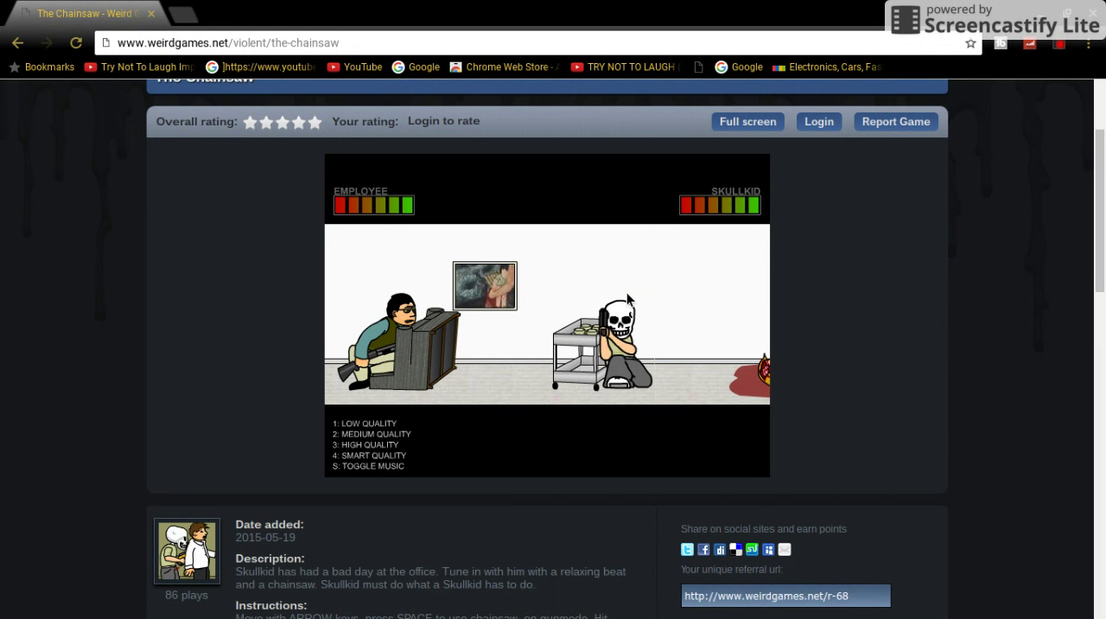
- Choose TRY AGAIN on the game-over banner after losing the cart shootout
click(586, 215)
- Start Floor Two and shoot the first employee from behind the desk
click(548, 430)
key(Left)
key(Left)
key(Down)
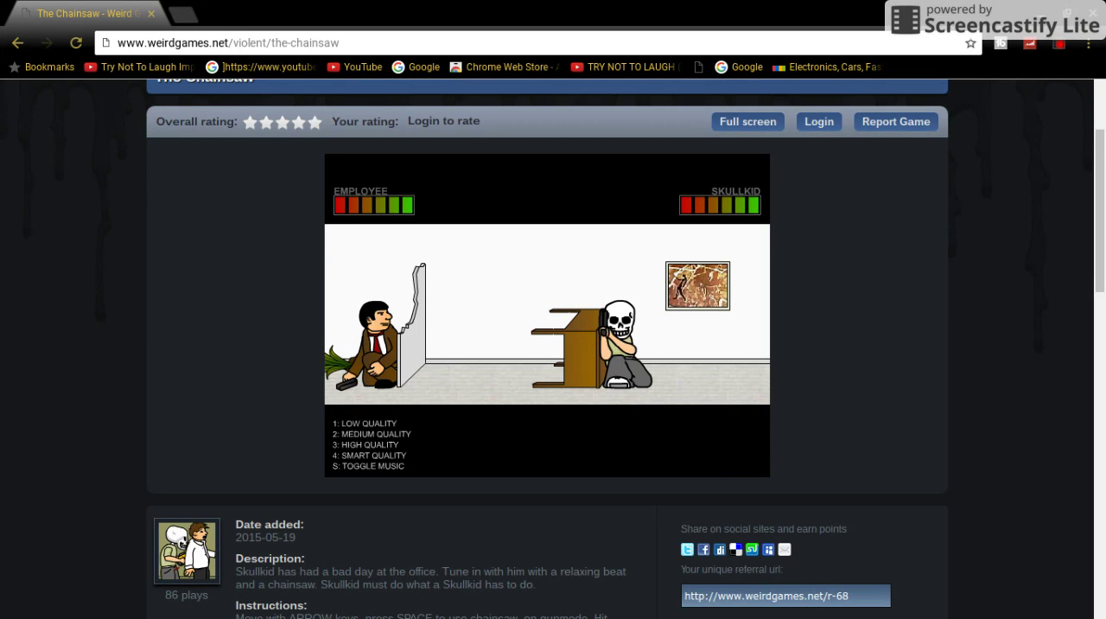
key(space)
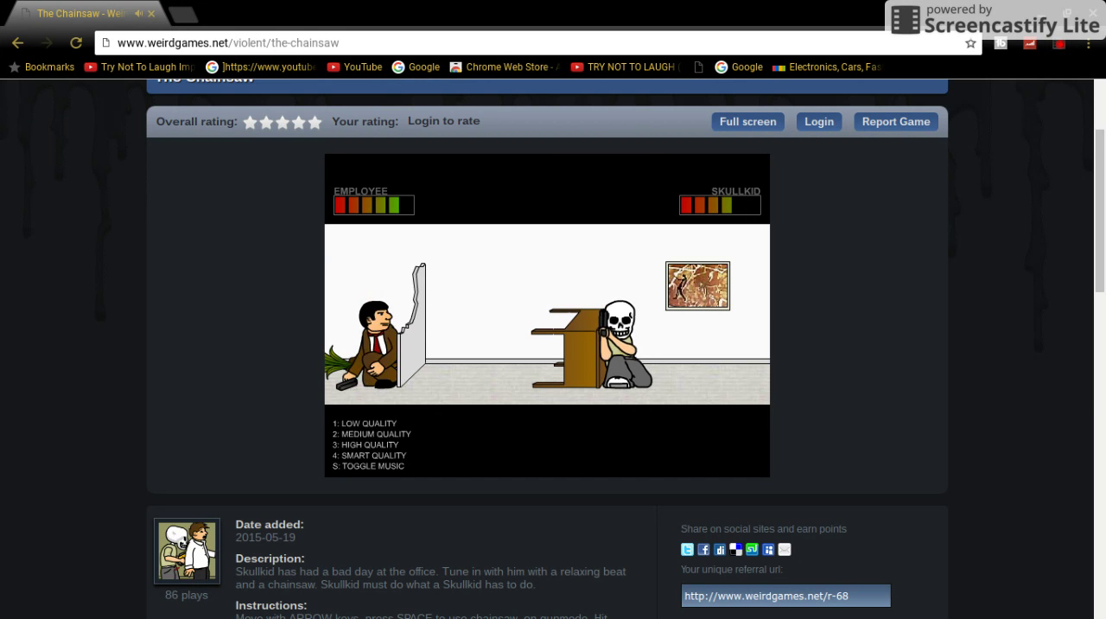
- Walk left and shoot the second employee dead at his desk
key(Left)
key(space)
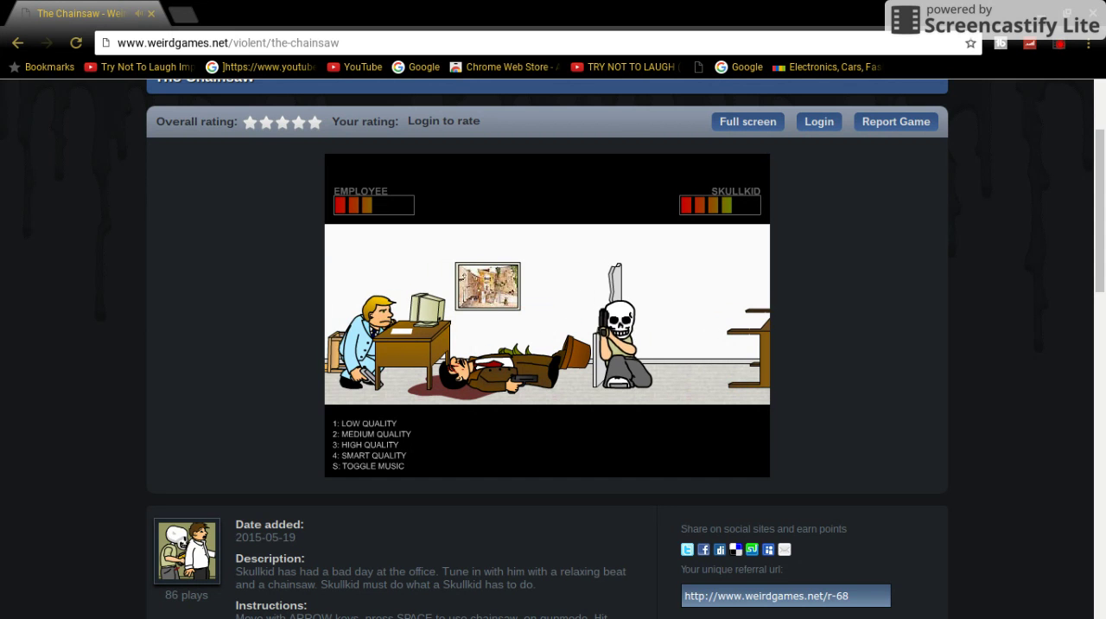
key(space)
key(Left)
key(Left)
key(Left)
key(Left)
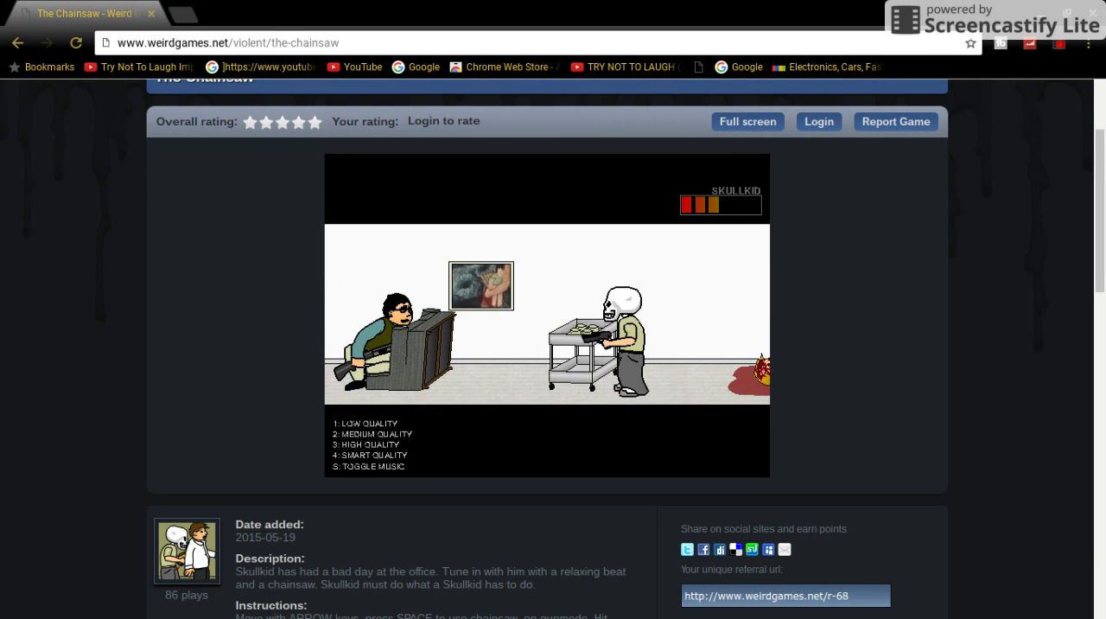
- Take cover at the cart, fire at the gunman, then retry after falling
key(Down)
key(space)
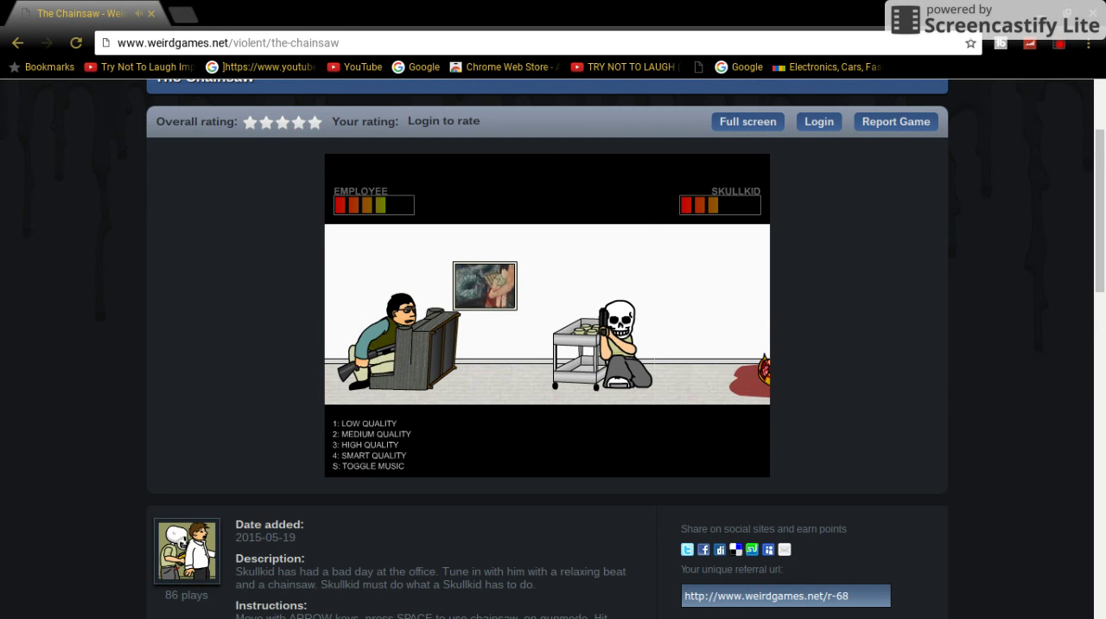
click(583, 211)
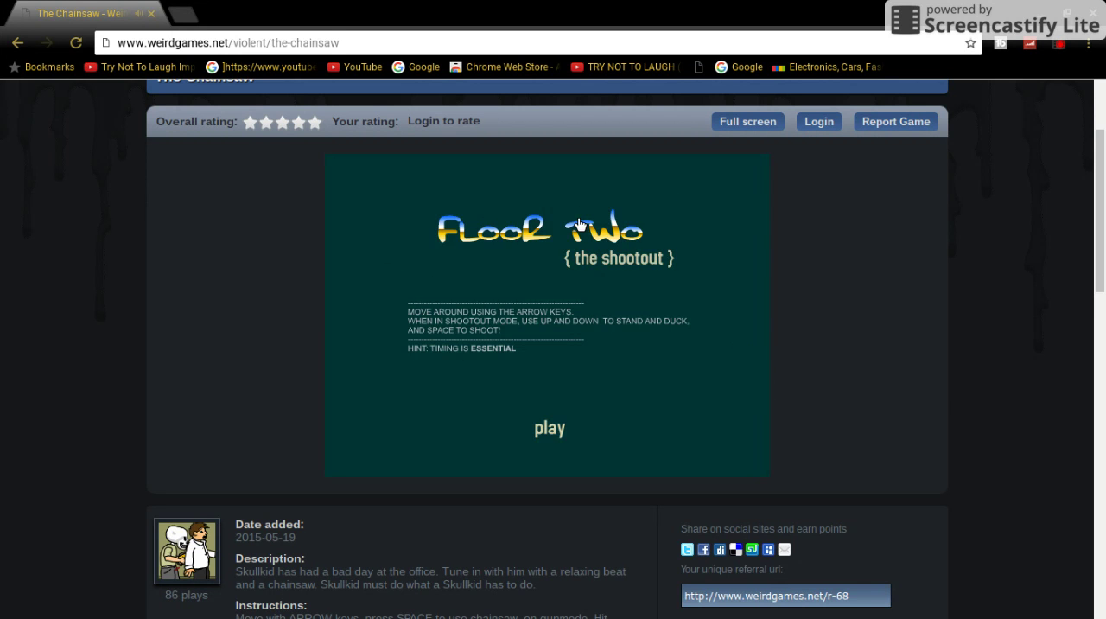
- Start a new Floor Two run, walk Skullkid in, and switch to full screen
click(560, 429)
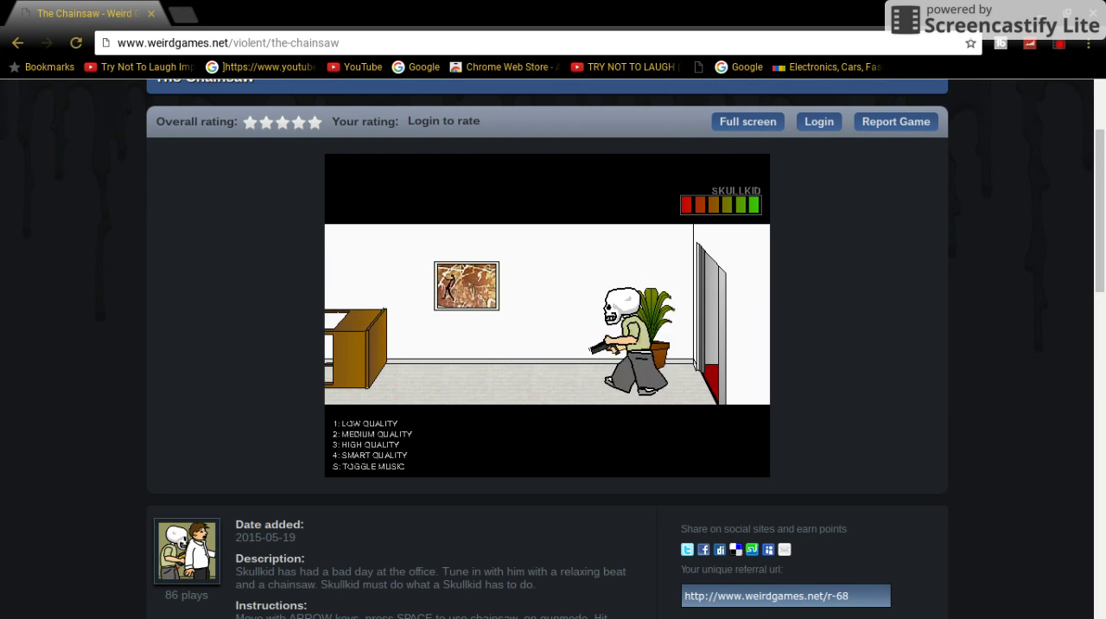
key(Left)
key(Left)
click(749, 121)
key(Left)
- Duck behind the desk and pop up to shoot down the first employee
key(Down)
key(Up)
key(Down)
key(Up)
key(Up)
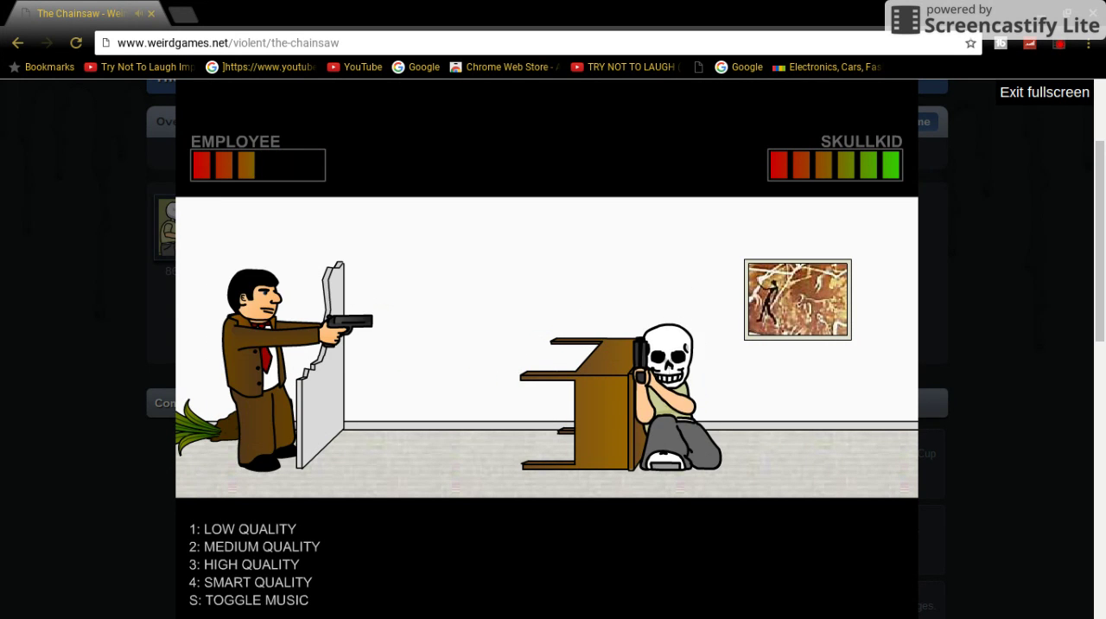
key(Up)
key(Up)
key(Up)
key(Up)
key(Up)
key(Up)
key(Up)
- Advance left to cover behind the cart, then restart Floor Two after falling
key(Left)
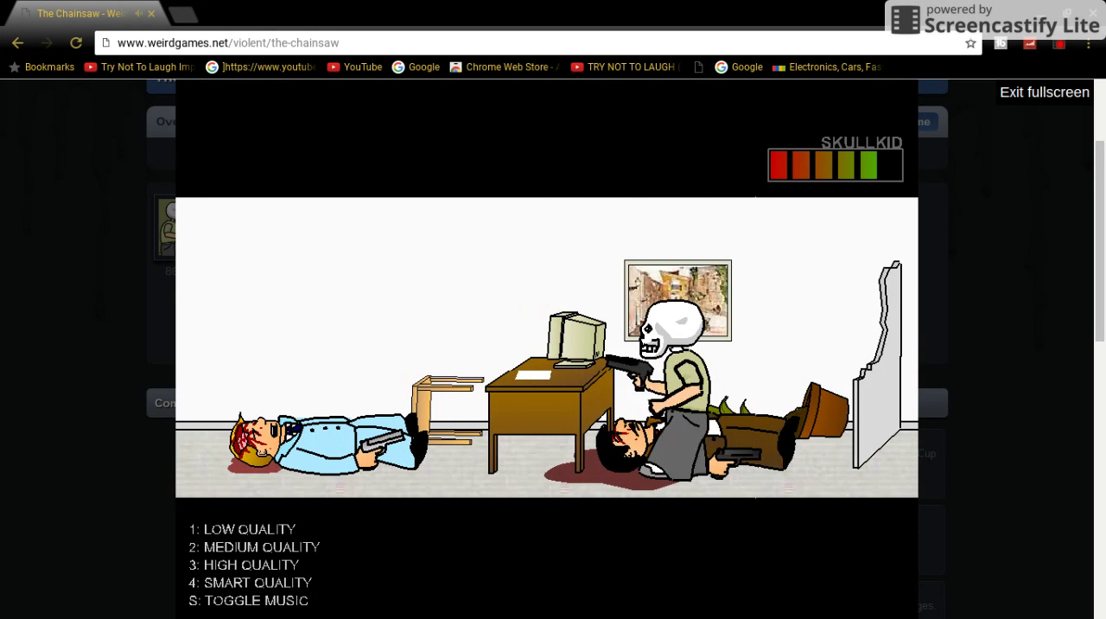
key(Left)
key(Left)
key(Down)
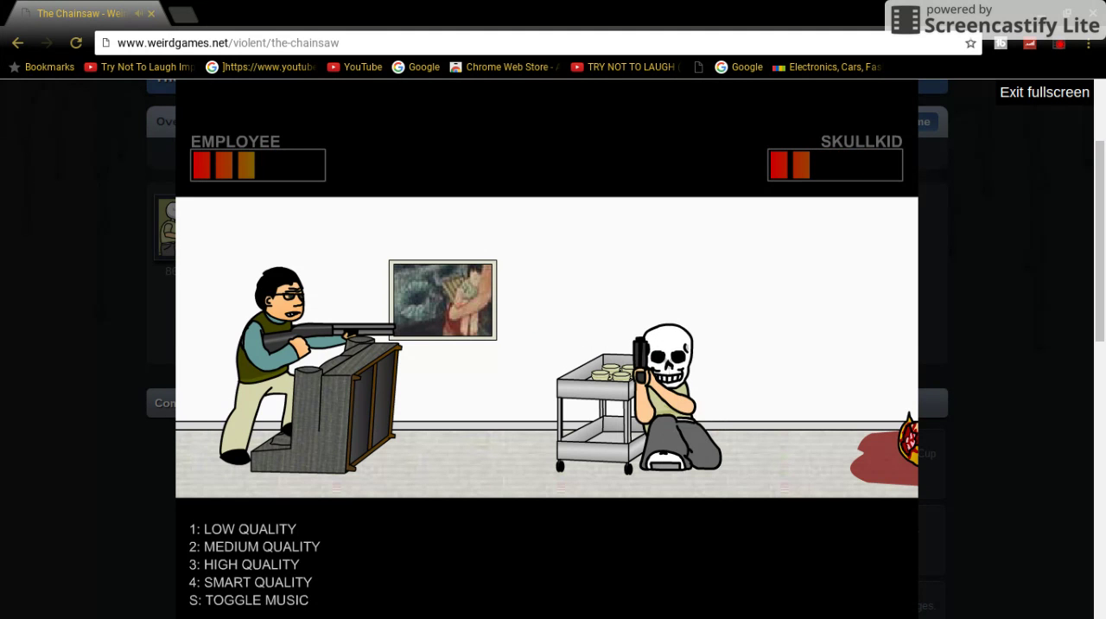
click(626, 181)
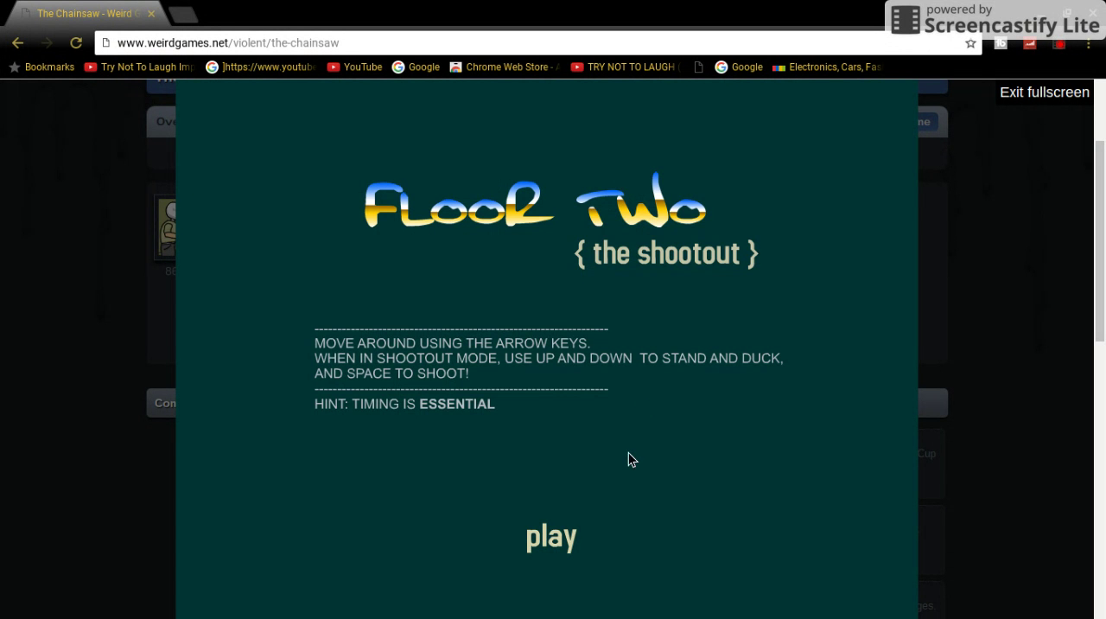
- Start Floor Two, advance toward the desk employee, and restart after being taken down
click(540, 535)
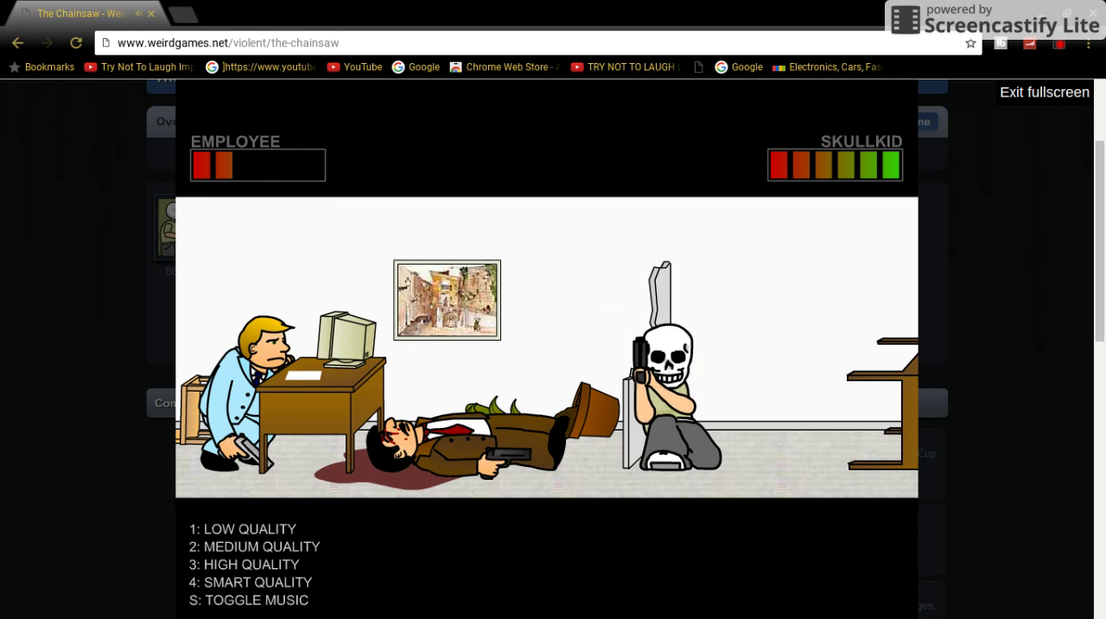
key(Left)
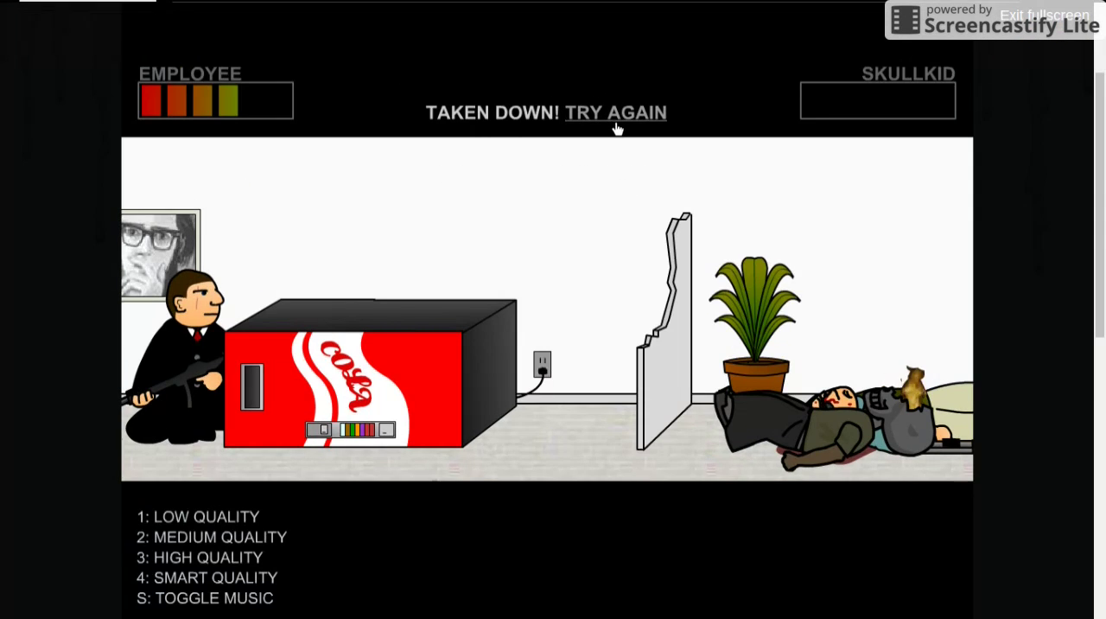
click(617, 128)
- Start another Floor Two run and fight until the bespectacled gunman downs Skullkid
click(550, 534)
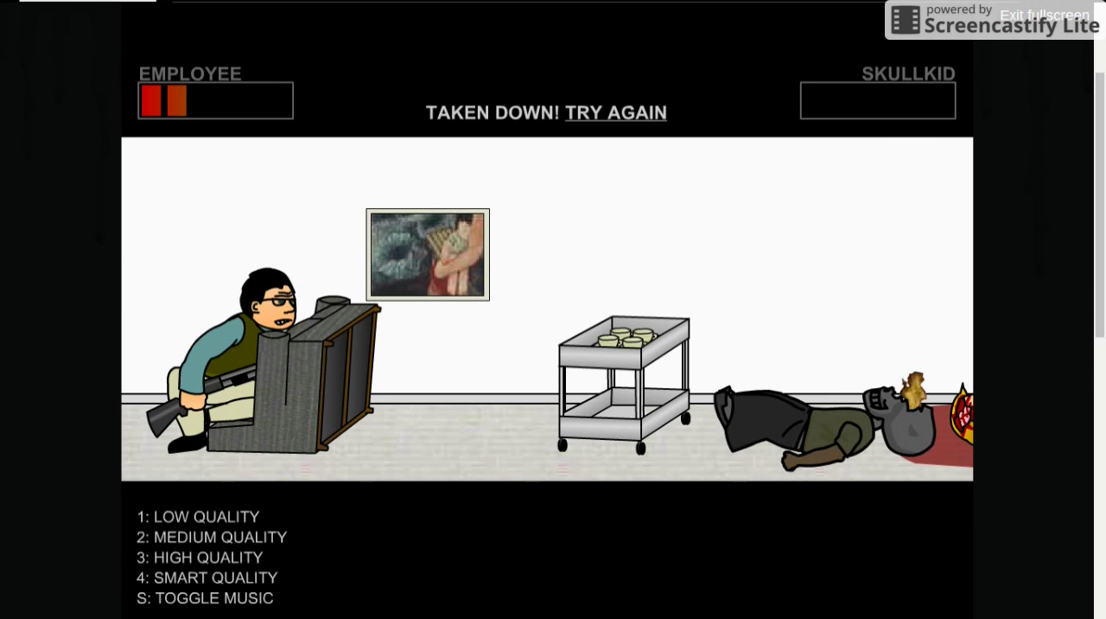
- Restart Floor Two, walk into the office, and shoot the brown-suited and blond employees
click(643, 110)
click(555, 525)
key(Left)
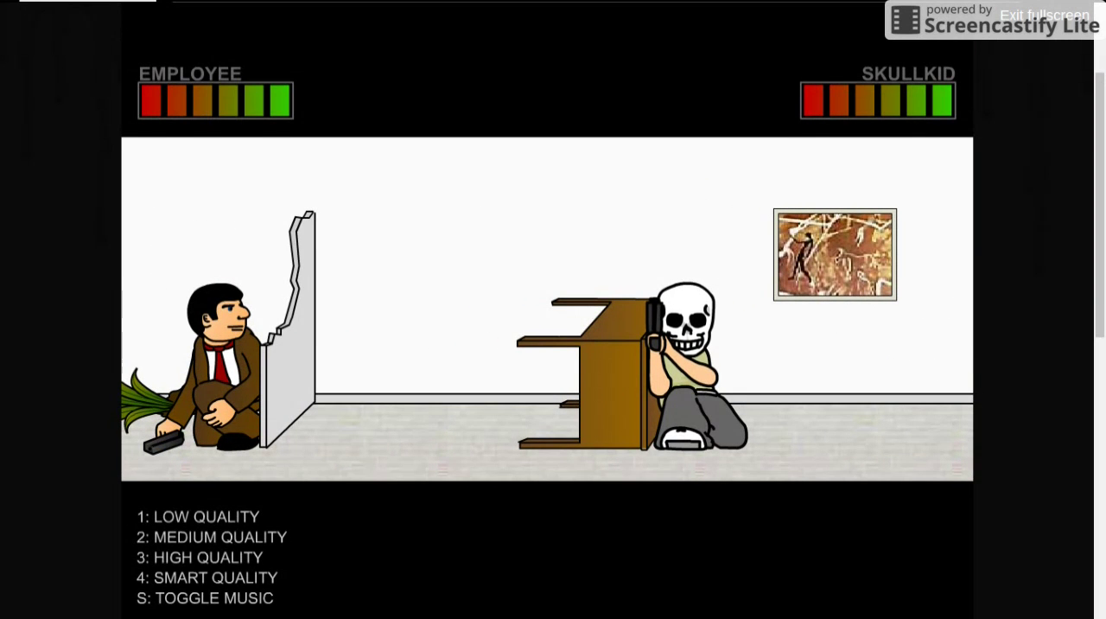
key(space)
key(space)
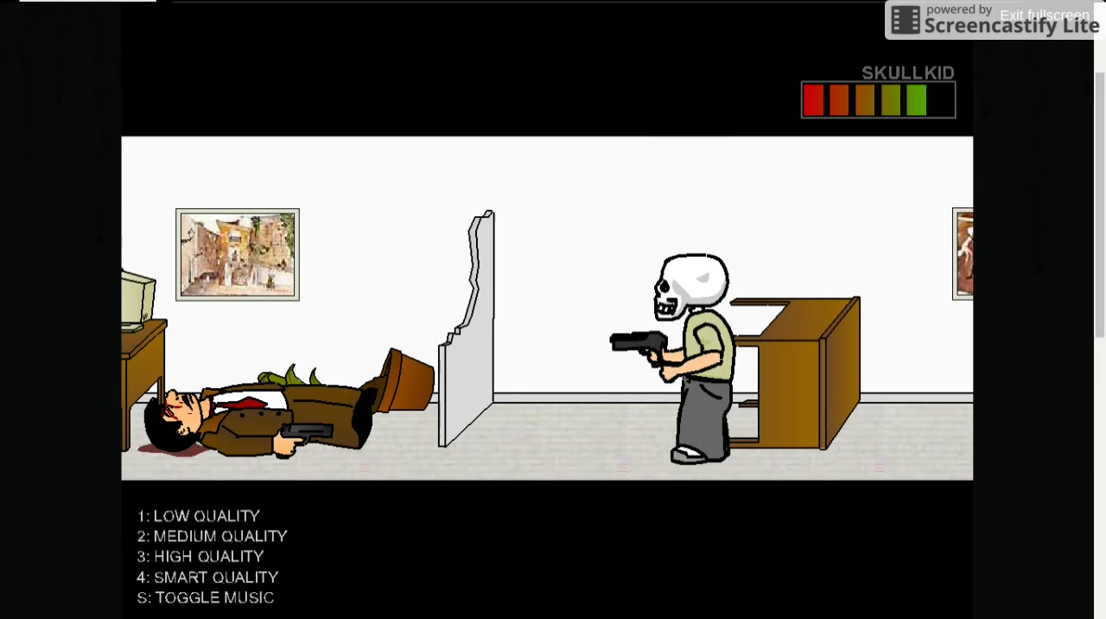
key(space)
key(space)
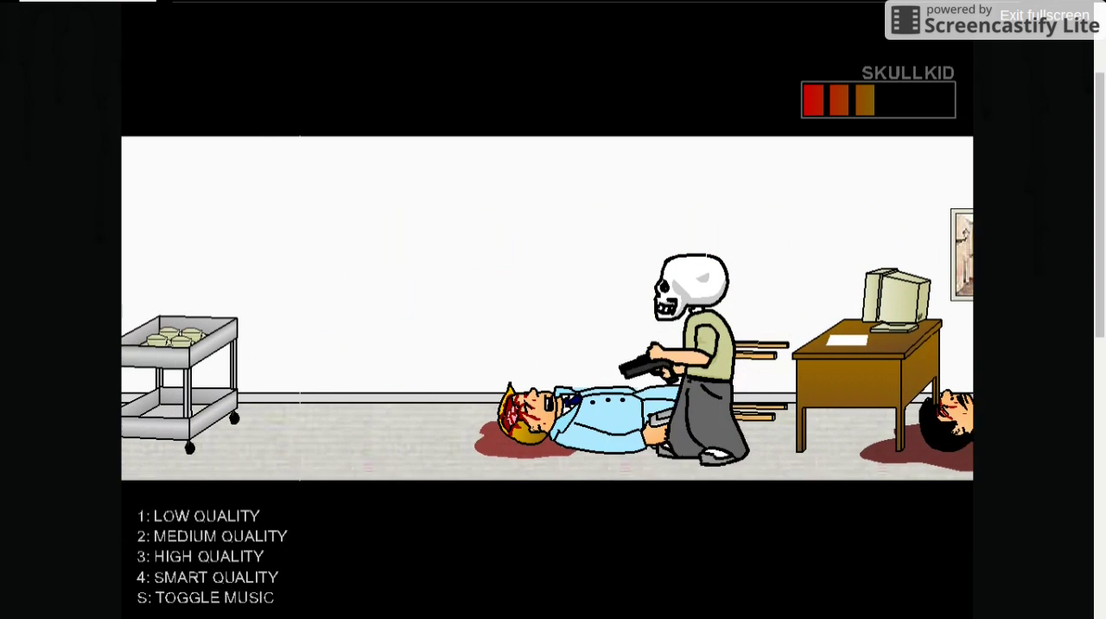